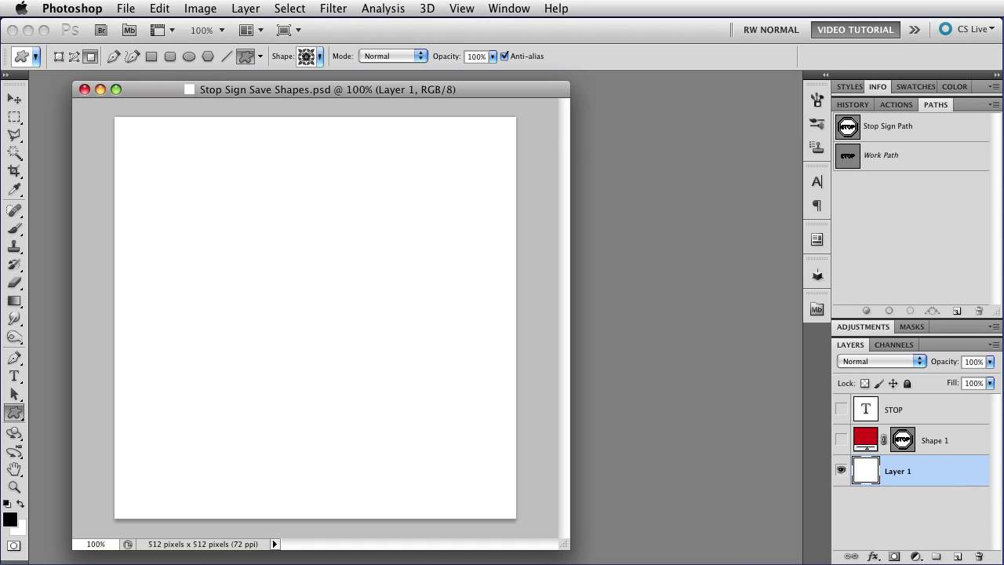
# - Define the Stop Sign Path as a new custom shape named 'Stop' via Edit > Define Custom Shape
pyautogui.click(931, 127)
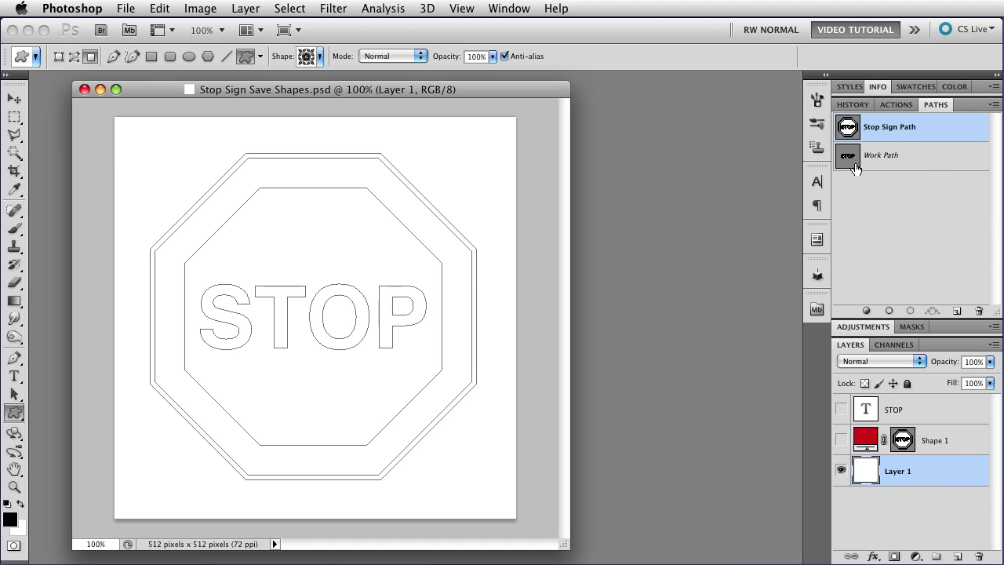
pyautogui.click(160, 9)
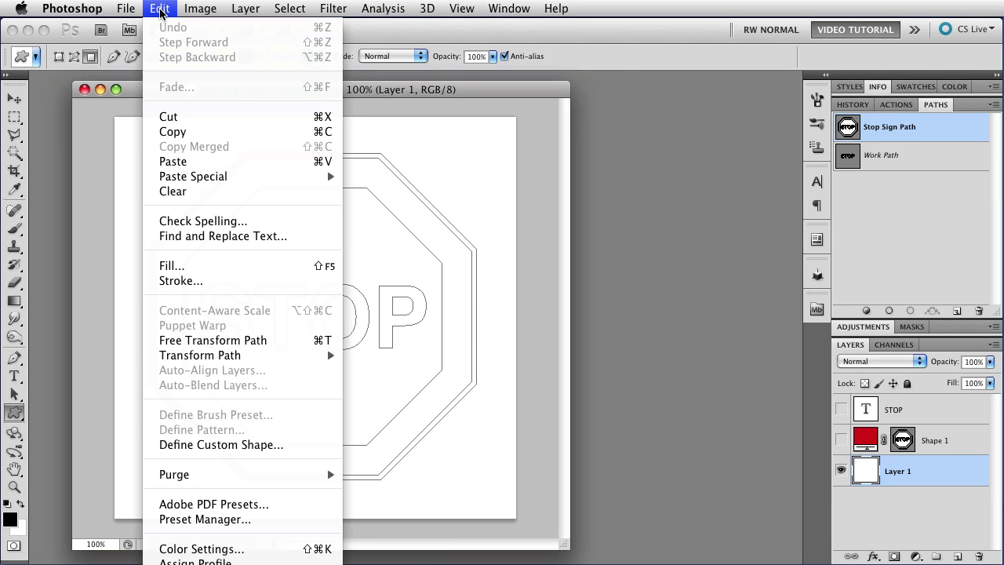
pyautogui.click(259, 446)
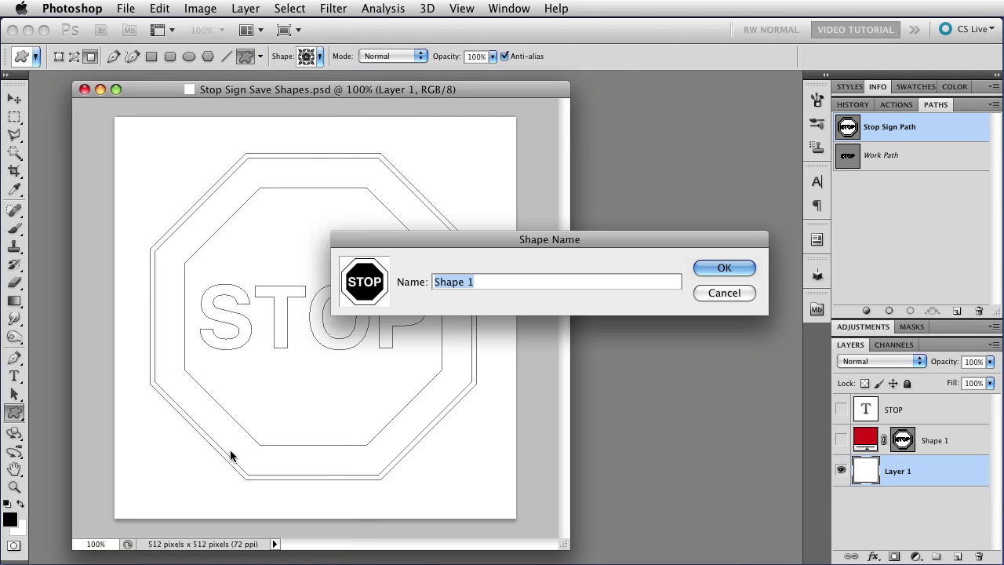
pyautogui.write('Stop')
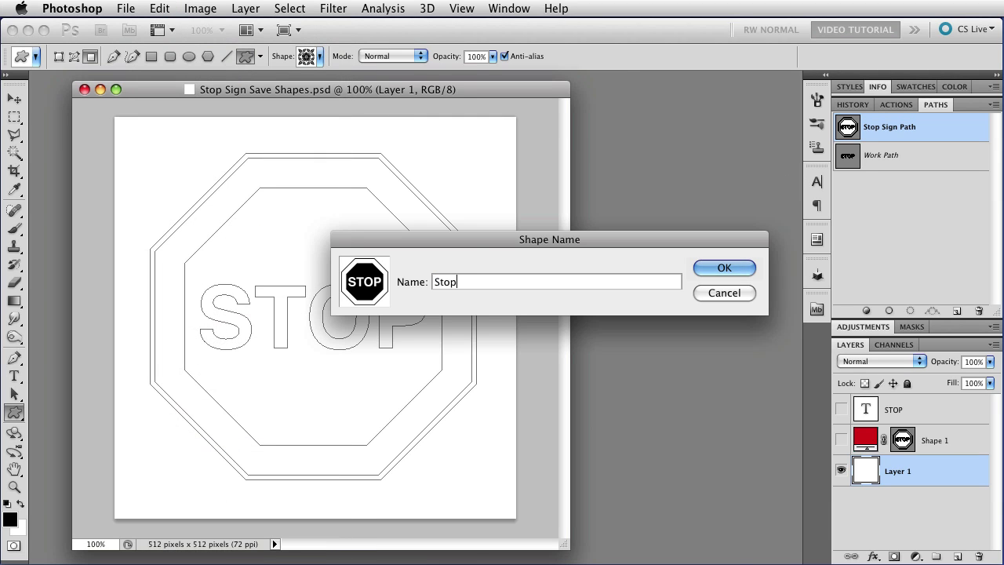
pyautogui.press('Return')
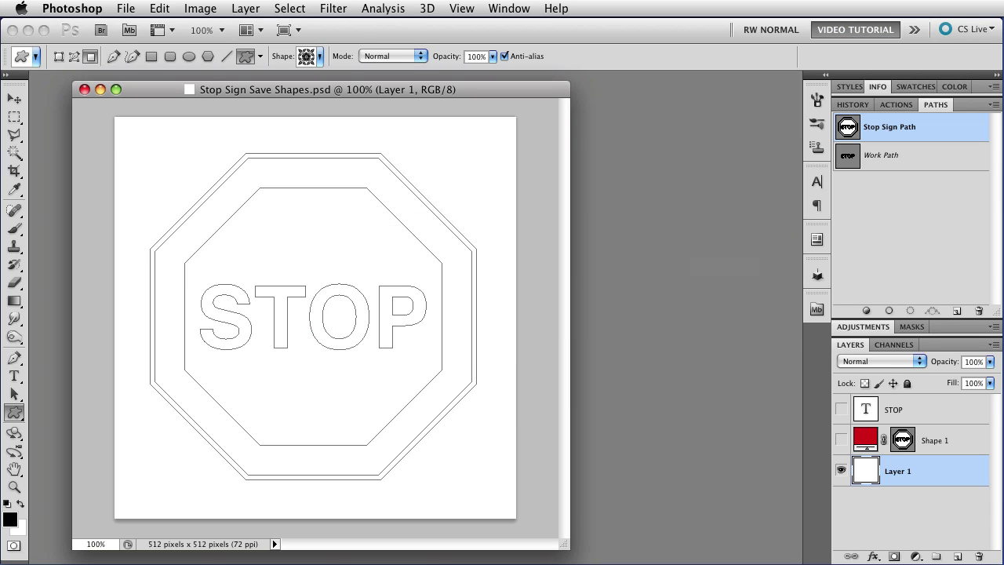
# - Pick the new Stop thumbnail as the current shape in the Shape picker
pyautogui.click(320, 56)
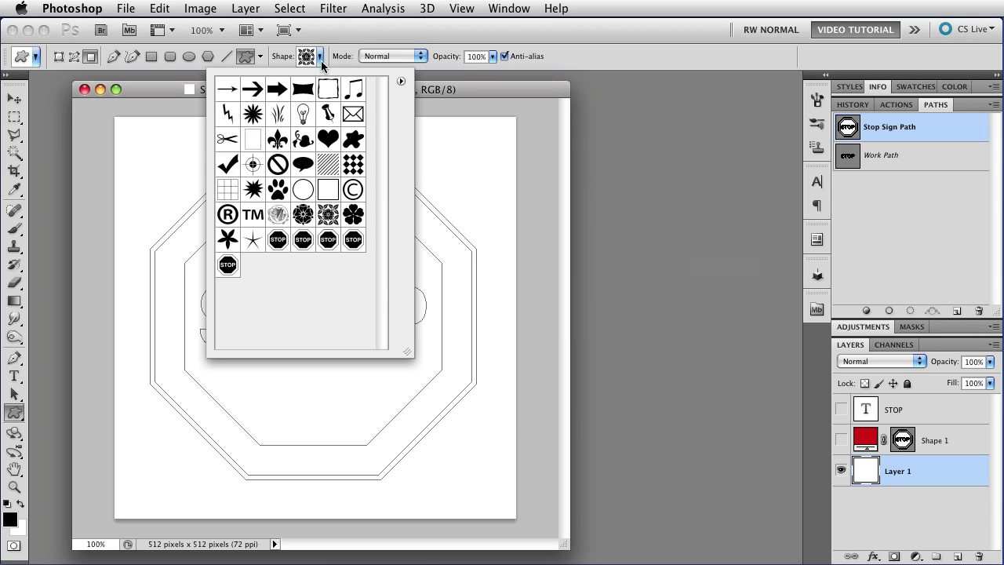
pyautogui.click(235, 275)
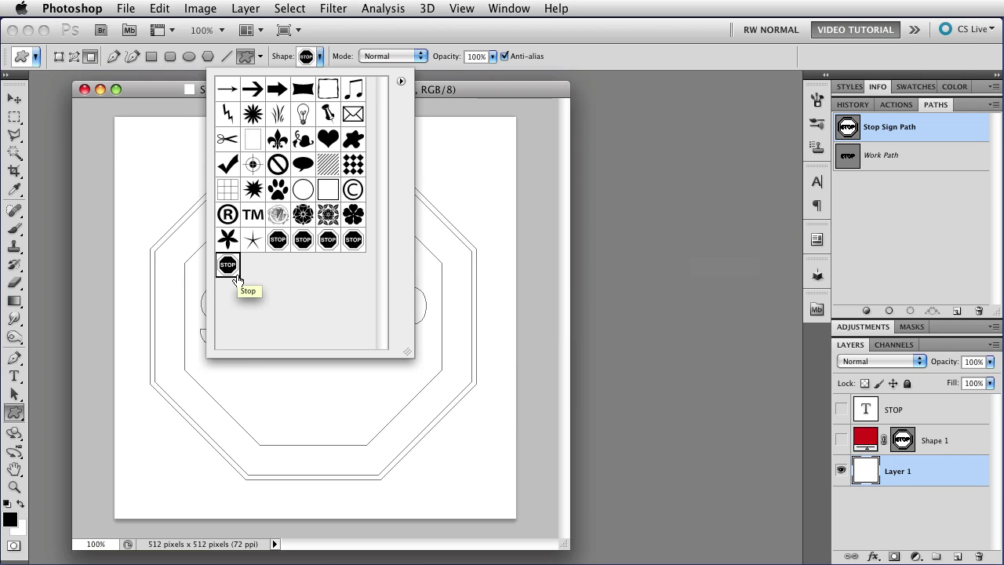
pyautogui.click(471, 94)
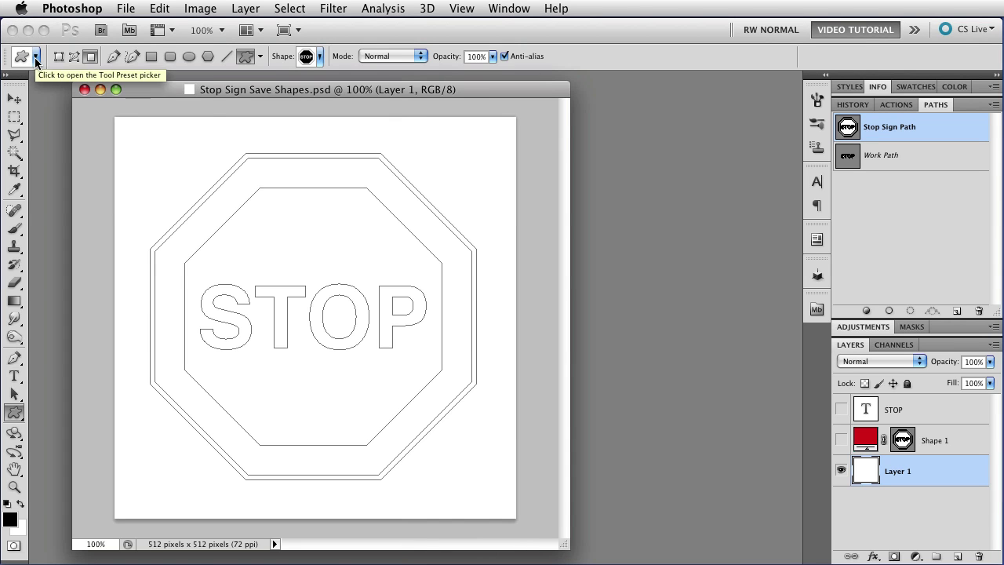
pyautogui.click(36, 59)
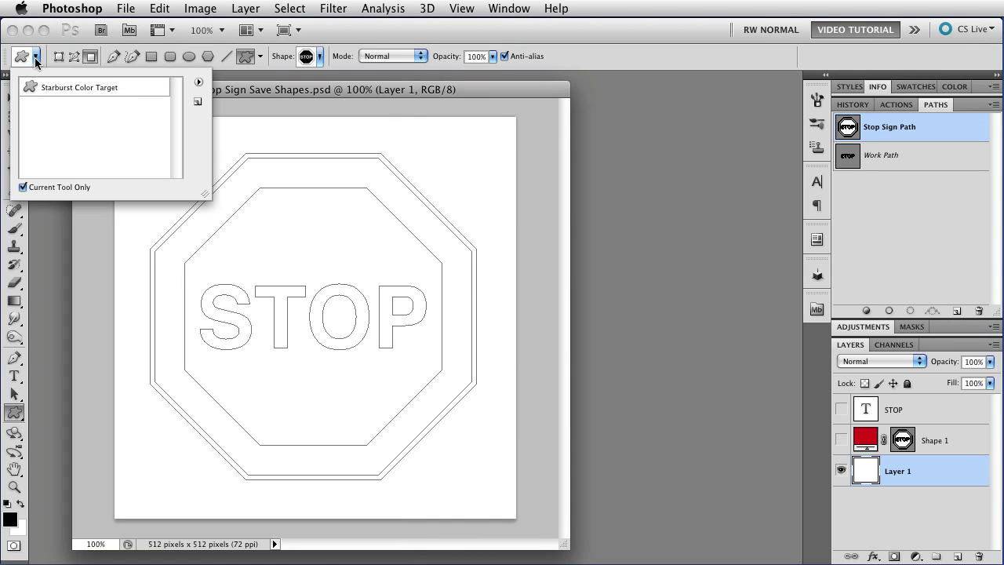
pyautogui.click(198, 82)
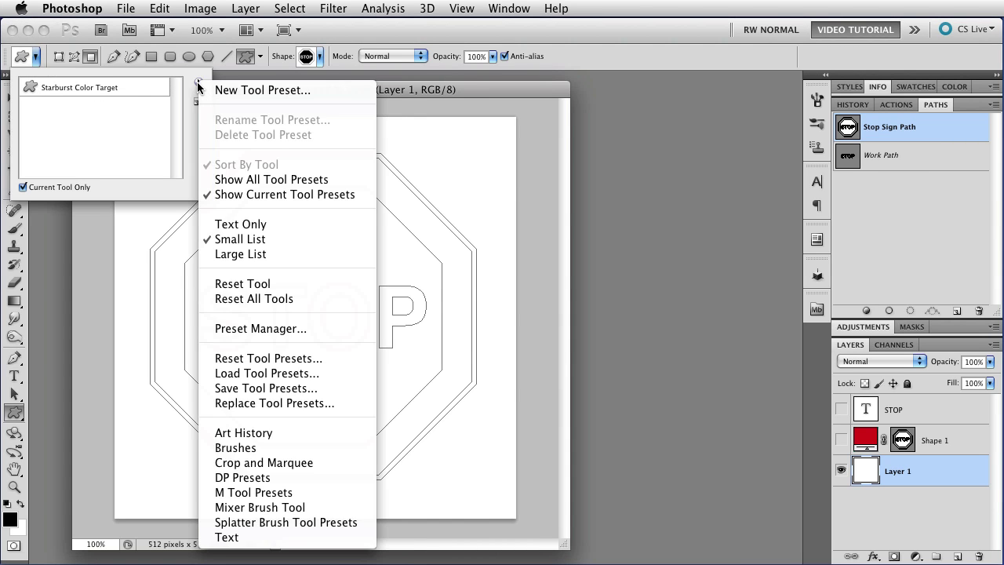
pyautogui.click(291, 328)
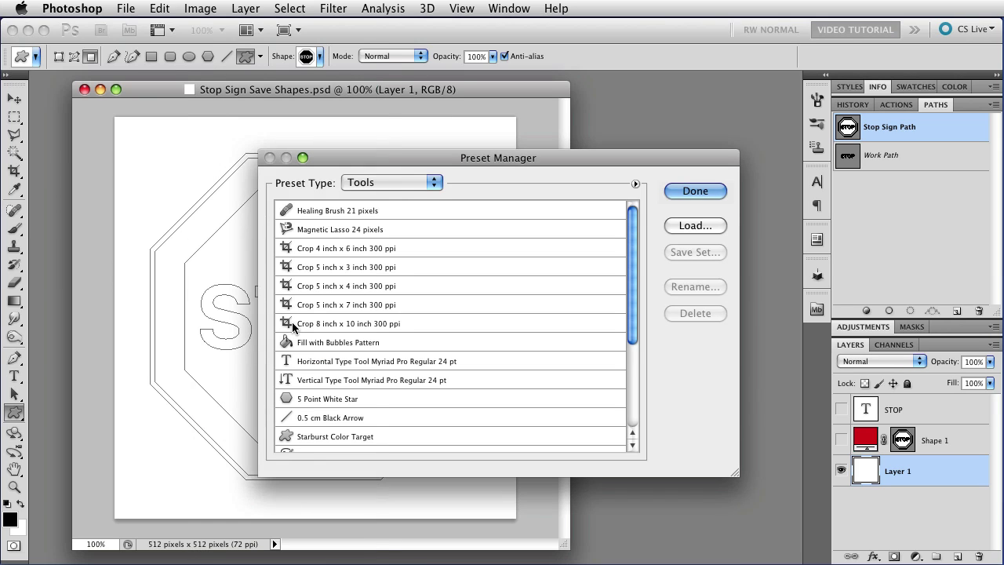
pyautogui.click(678, 190)
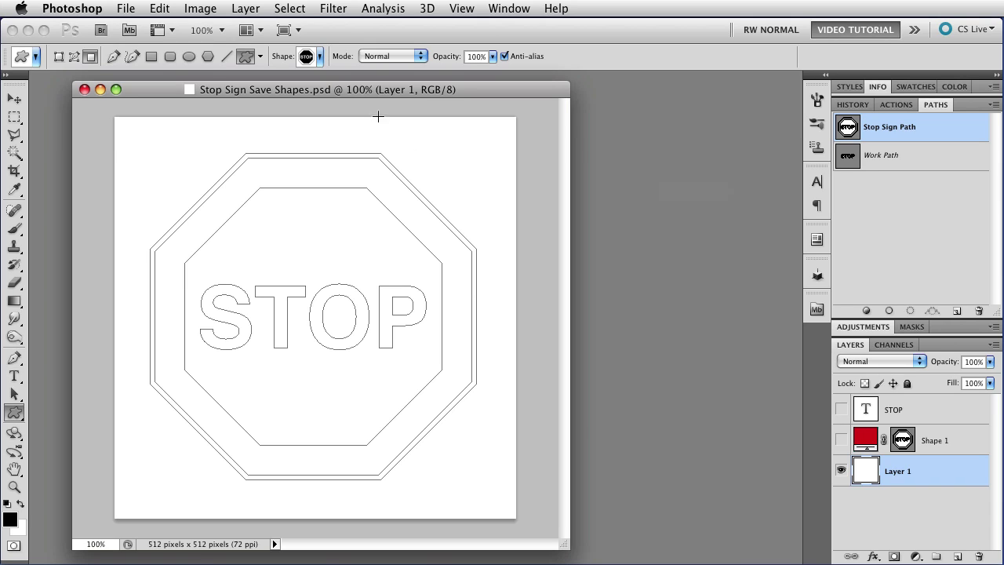
# - Open the Preset Manager from the Shape picker menu with Preset Type set to Custom Shapes
pyautogui.click(320, 56)
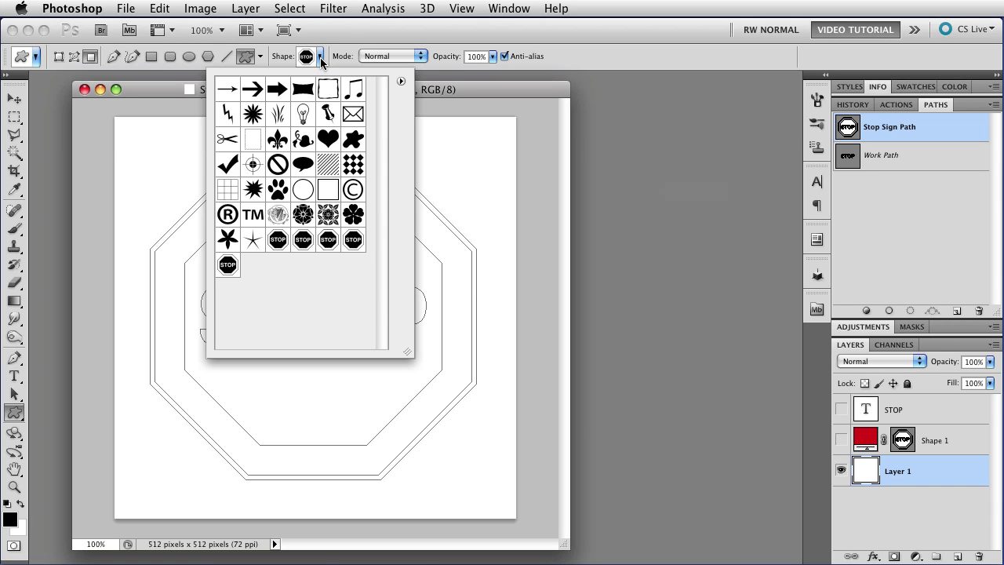
pyautogui.click(399, 83)
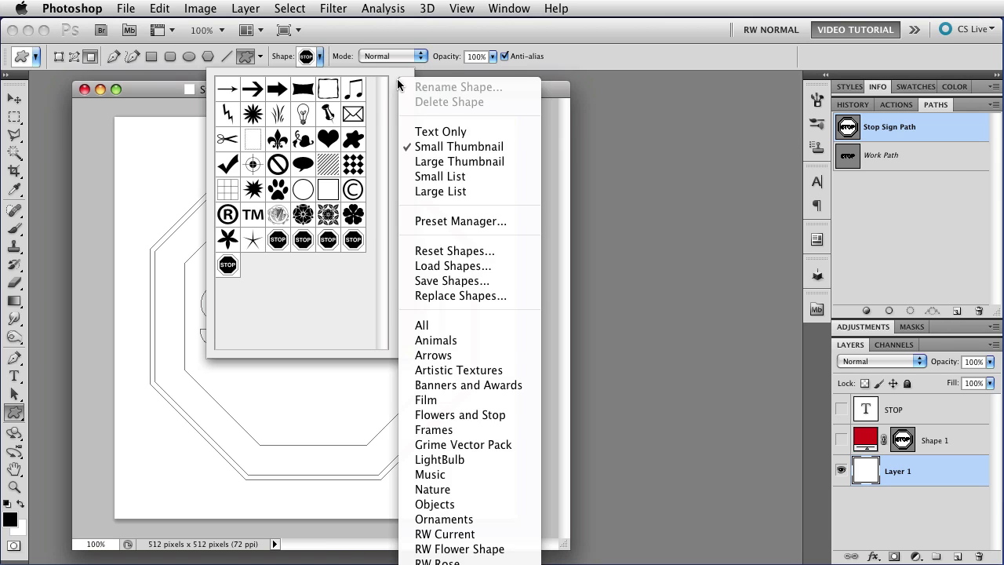
pyautogui.click(484, 222)
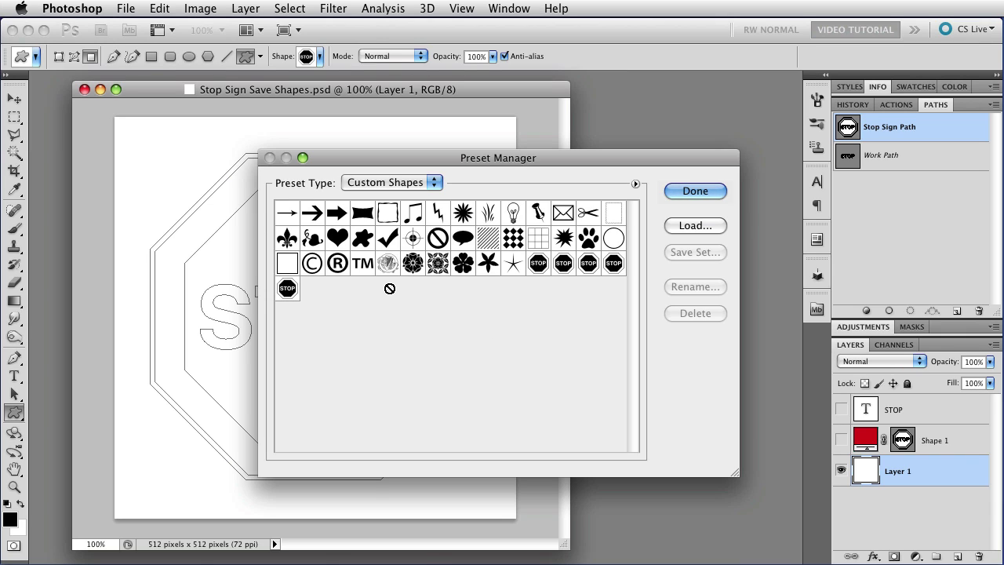
pyautogui.click(430, 183)
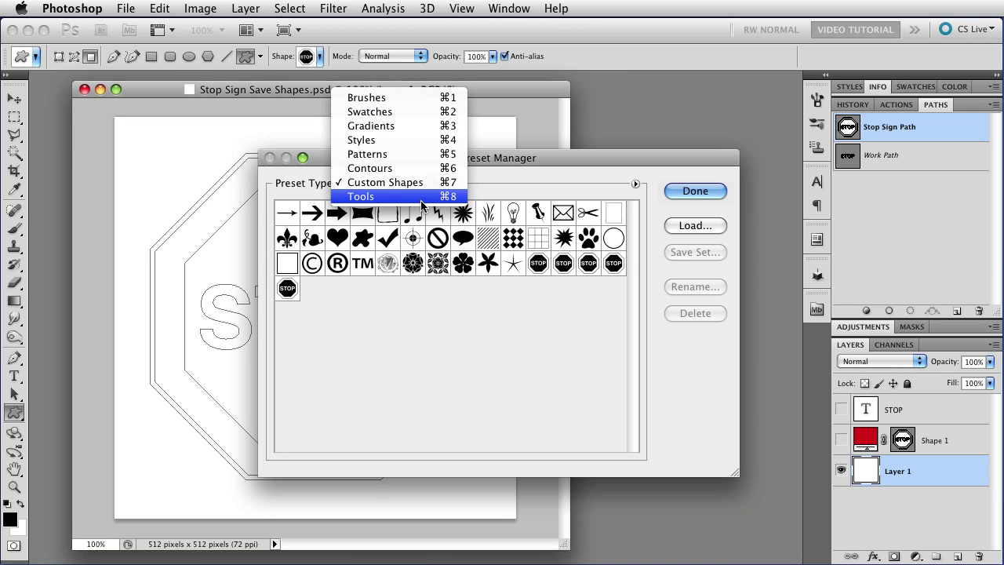
pyautogui.click(418, 185)
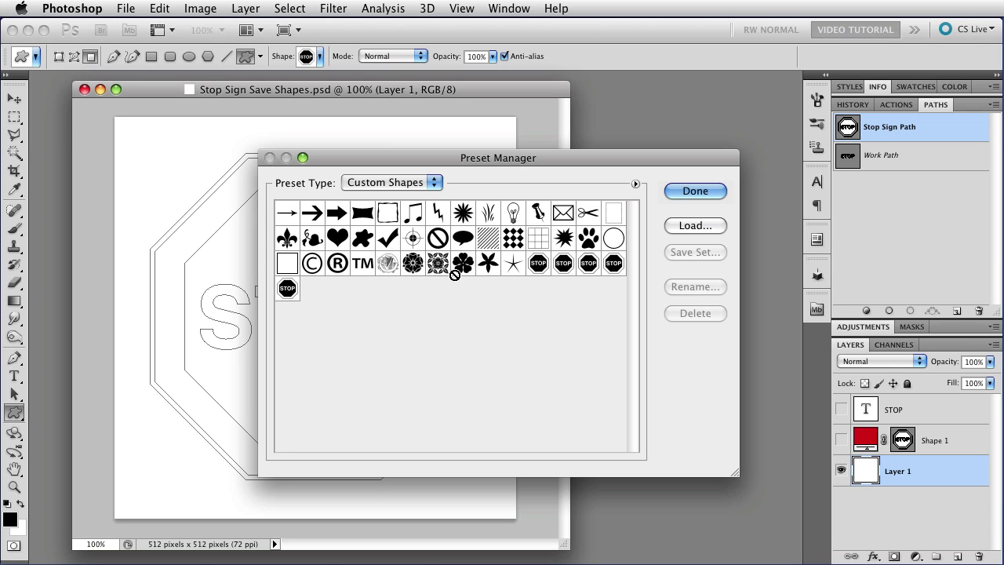
# - Try Text Only and Large Thumbnail views, then settle on Large List and scroll to the end
pyautogui.click(635, 185)
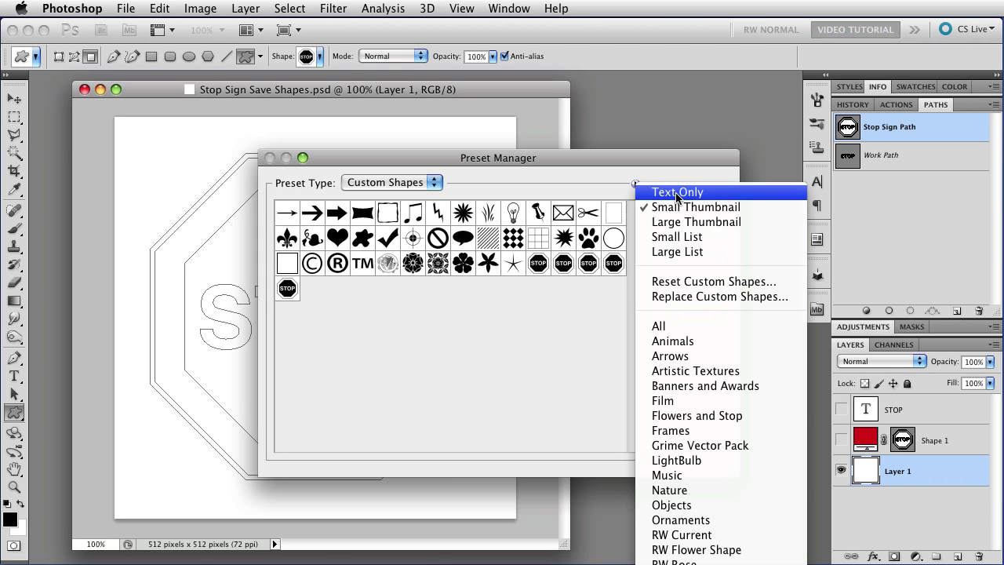
pyautogui.click(660, 191)
pyautogui.click(635, 183)
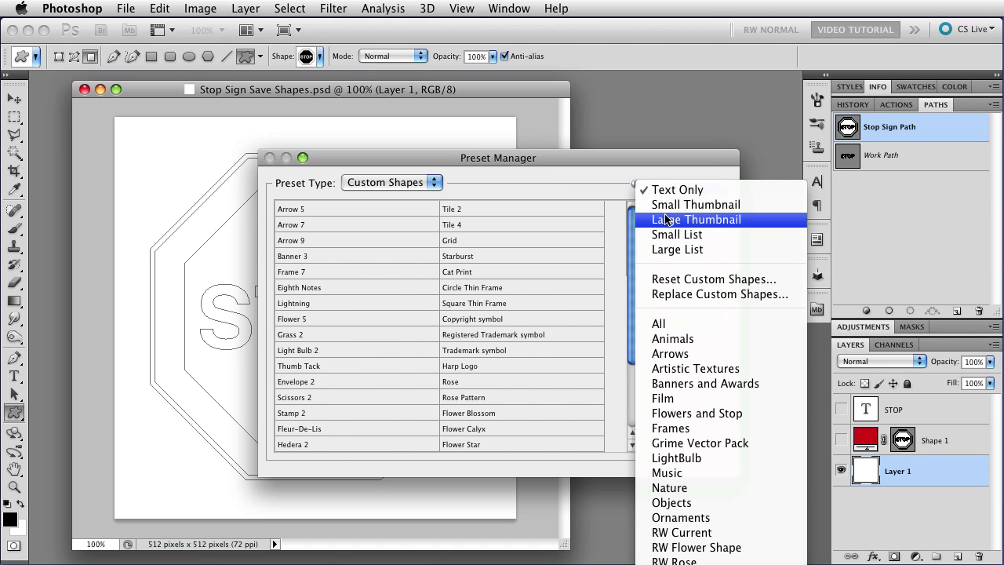
pyautogui.click(666, 220)
pyautogui.click(635, 184)
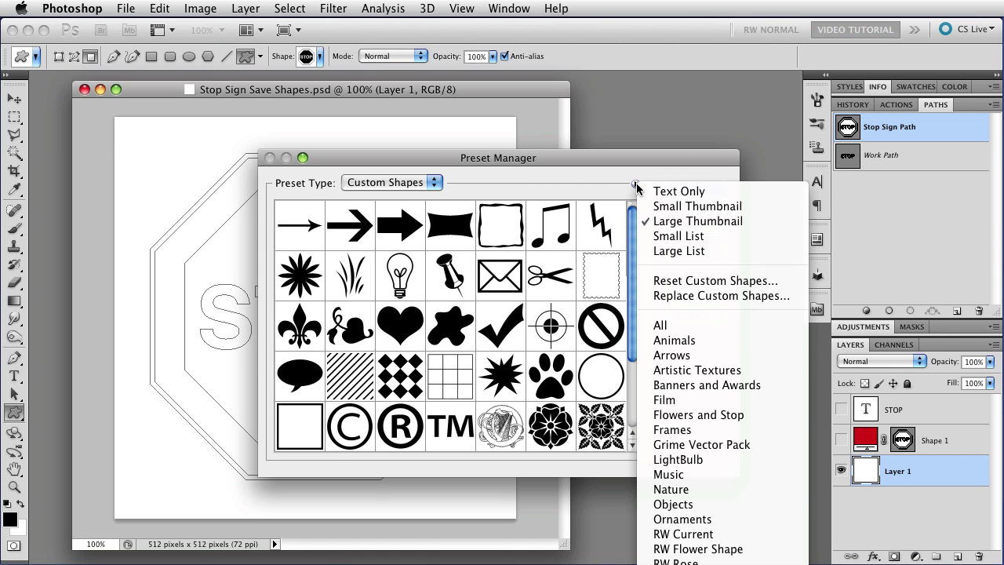
pyautogui.click(677, 253)
pyautogui.moveTo(634, 227); pyautogui.dragTo(626, 406)
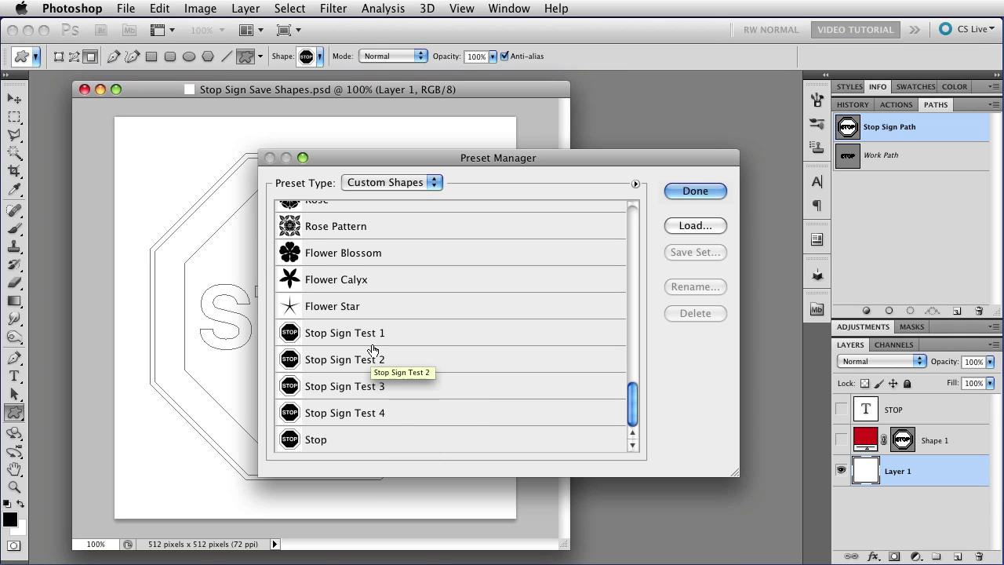
# - Rename the Stop shape preset to 'Stop Sign'
pyautogui.click(348, 441)
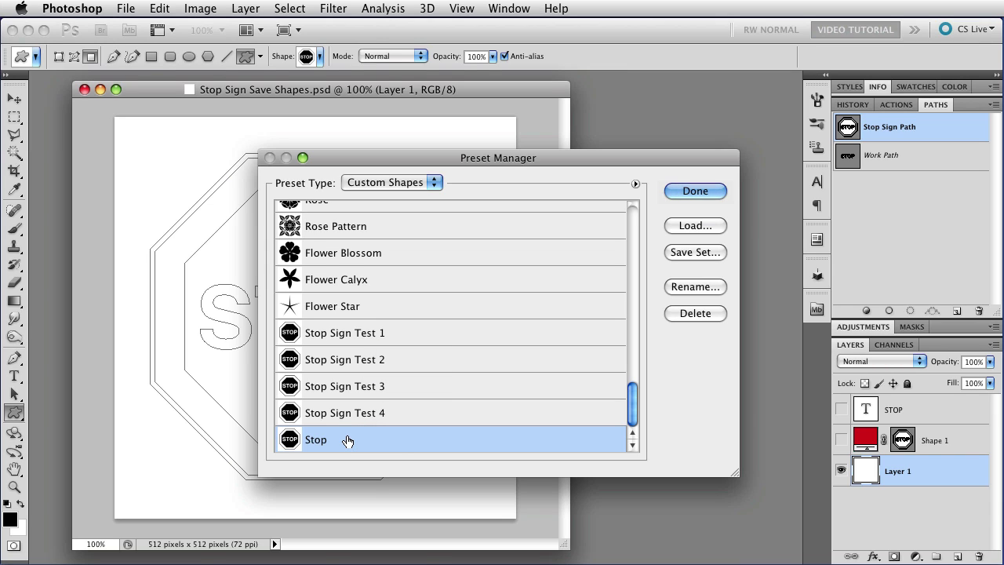
pyautogui.click(675, 287)
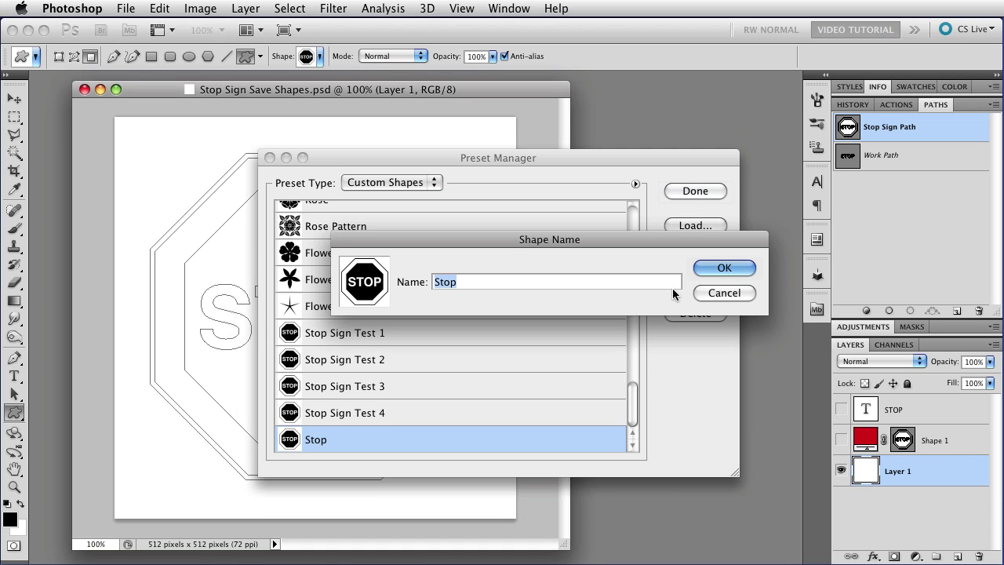
pyautogui.click(714, 294)
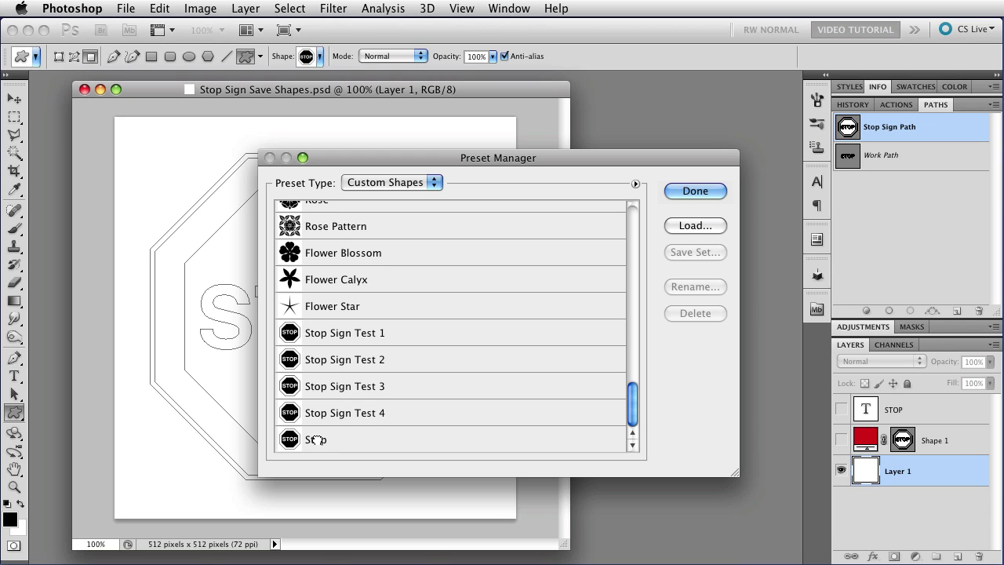
pyautogui.doubleClick(321, 440)
pyautogui.write('Stop Sign')
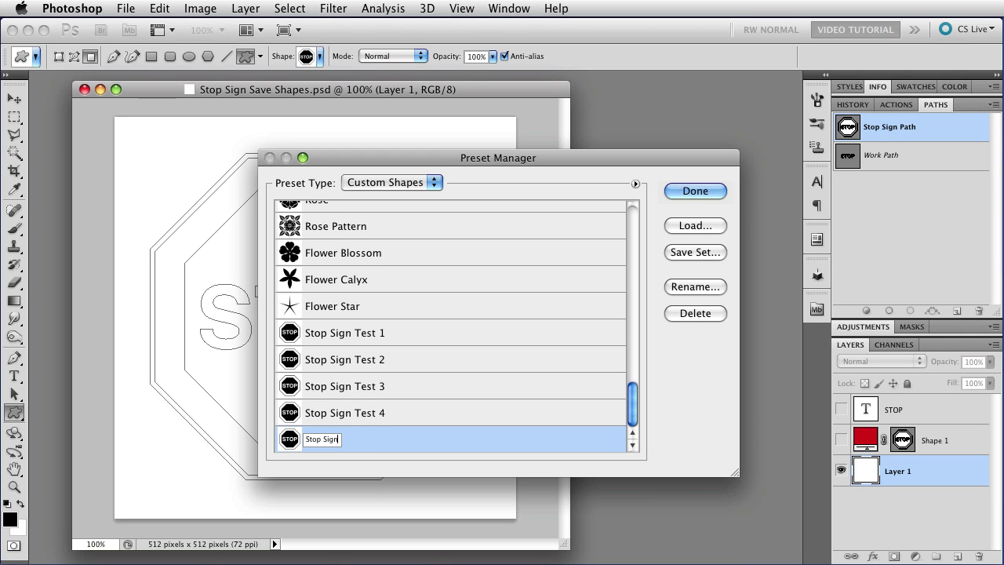
pyautogui.press('Return')
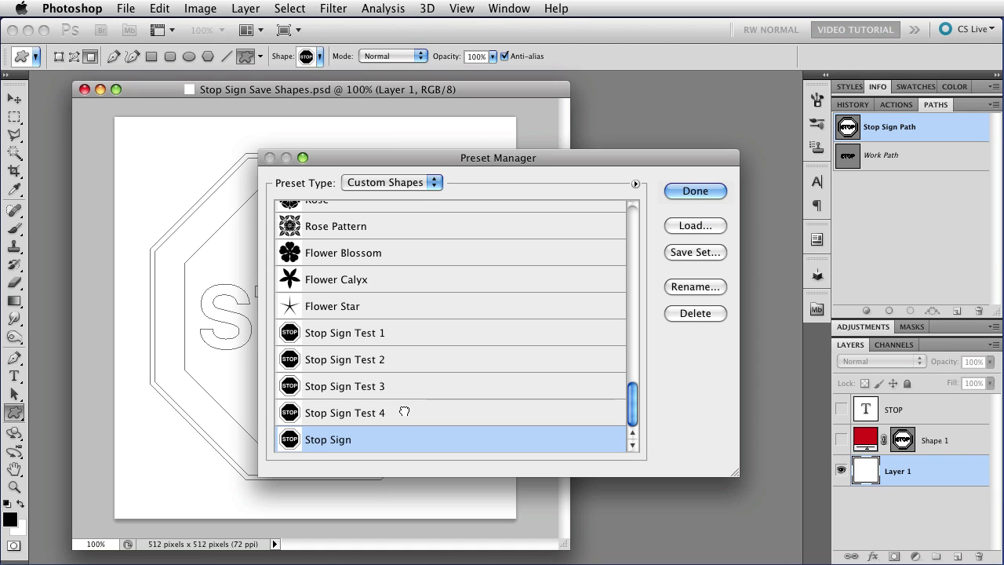
# - Select Stop Sign Test 1–4 and delete them from the presets
pyautogui.click(403, 414)
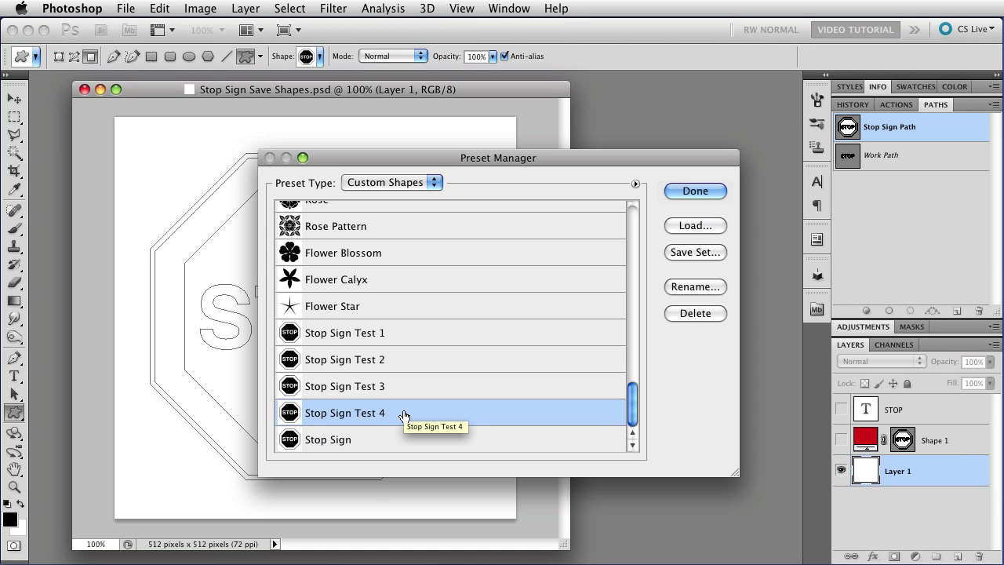
pyautogui.keyDown('shift'); pyautogui.click(404, 343); pyautogui.keyUp('shift')
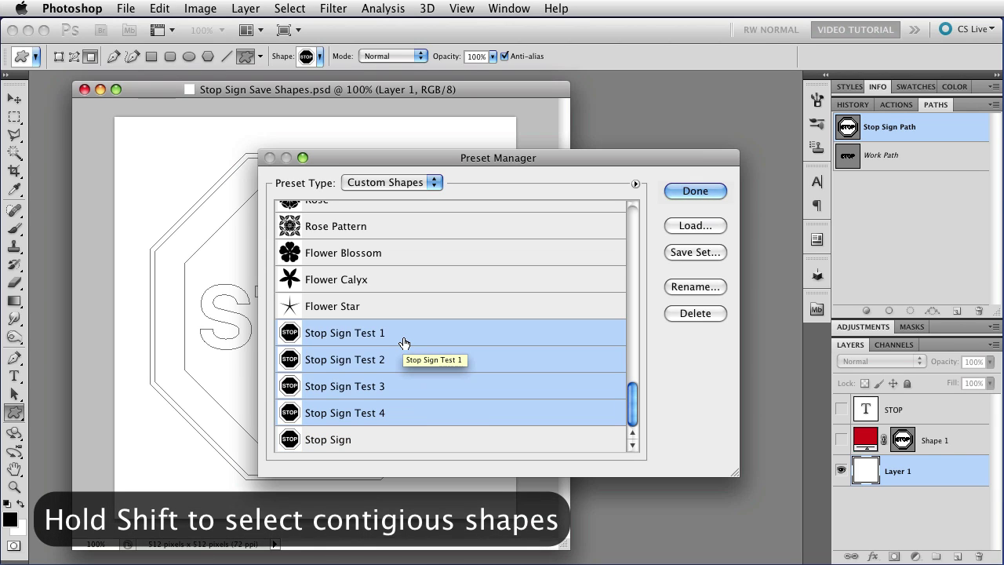
pyautogui.click(696, 313)
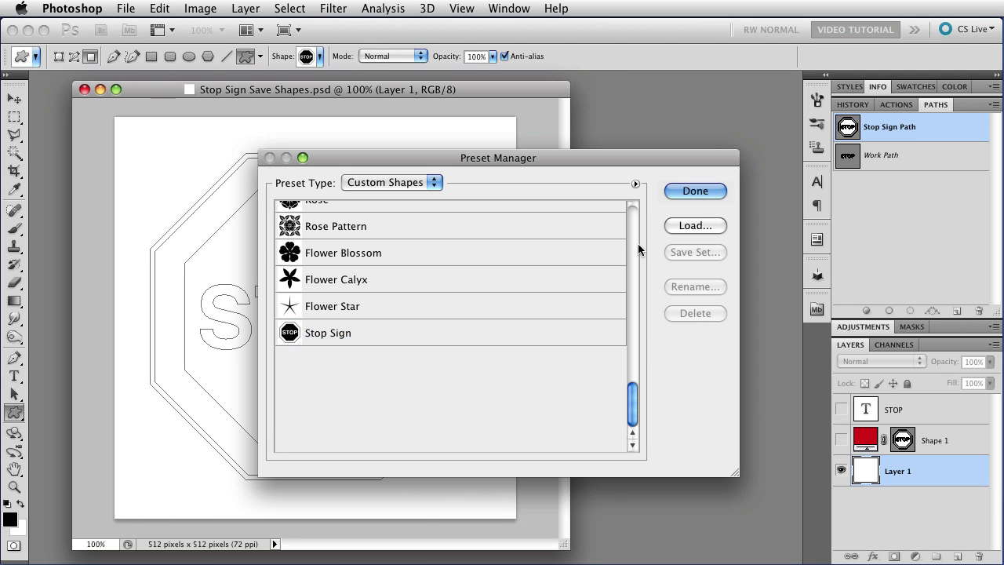
# - Switch to Small Thumbnail view and drag the TM, ©, ® and envelope shapes after the arrows
pyautogui.click(635, 185)
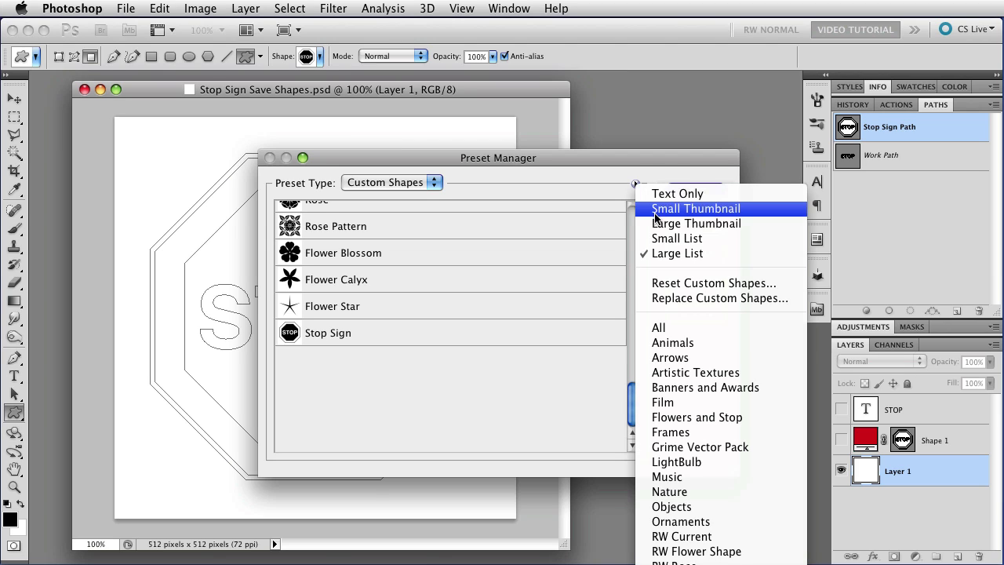
pyautogui.click(655, 209)
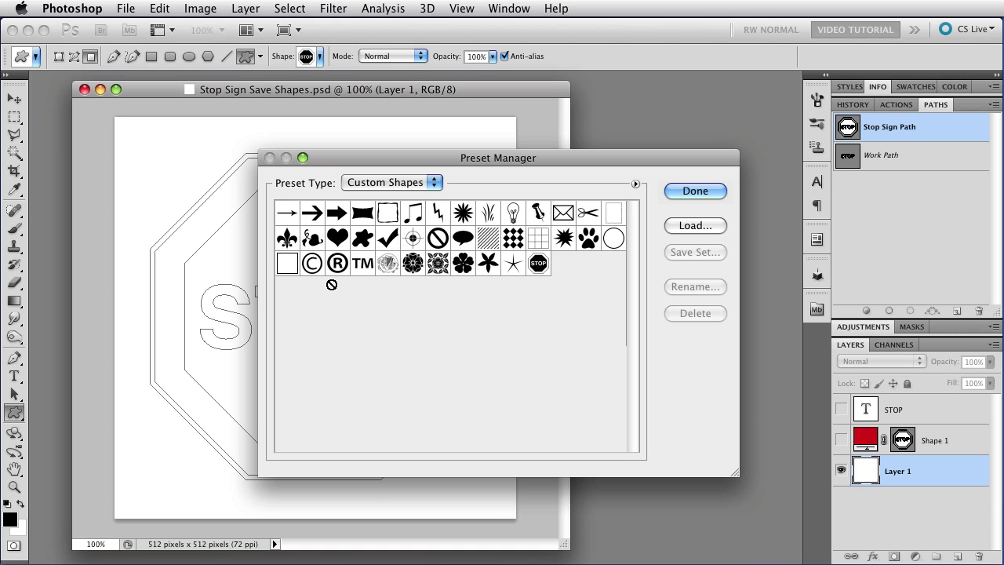
pyautogui.click(356, 271)
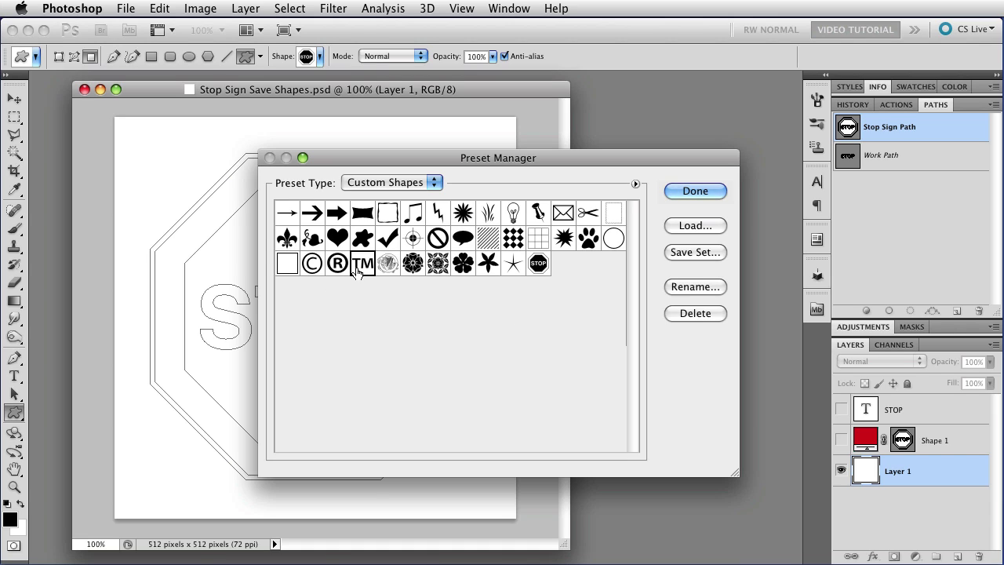
pyautogui.keyDown('shift'); pyautogui.click(313, 266); pyautogui.keyUp('shift')
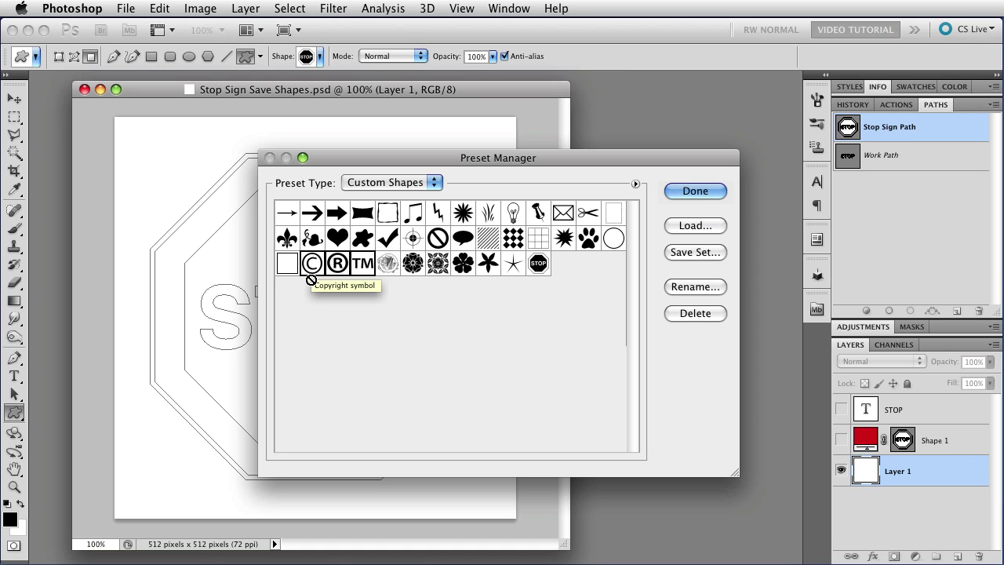
pyautogui.keyDown('super'); pyautogui.click(565, 213); pyautogui.keyUp('super')
pyautogui.moveTo(549, 211); pyautogui.dragTo(362, 215)
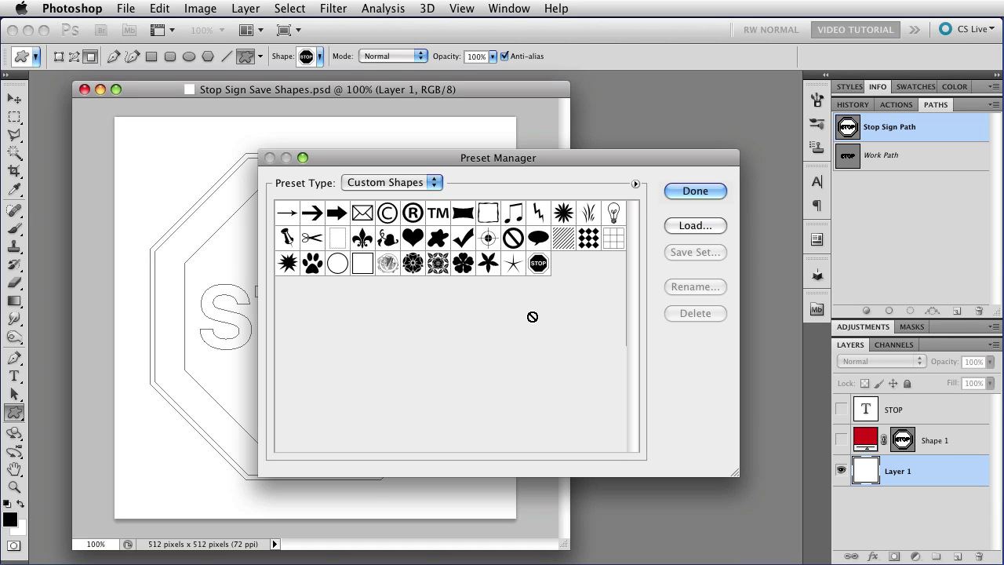
# - Save the STOP and two rose shapes as set 'Stop Test' in the Custom Shapes folder
pyautogui.click(540, 273)
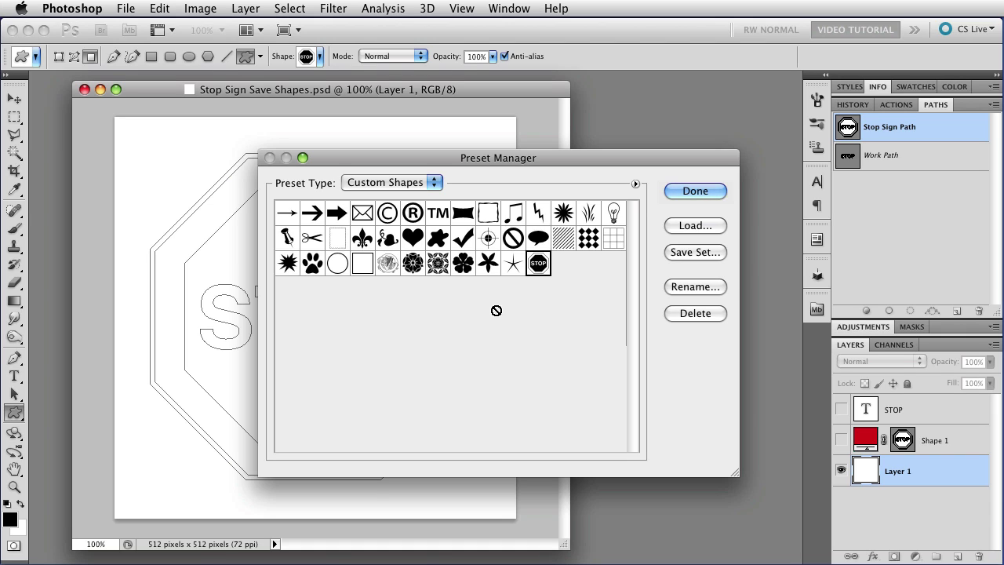
pyautogui.keyDown('super'); pyautogui.click(414, 264); pyautogui.keyUp('super')
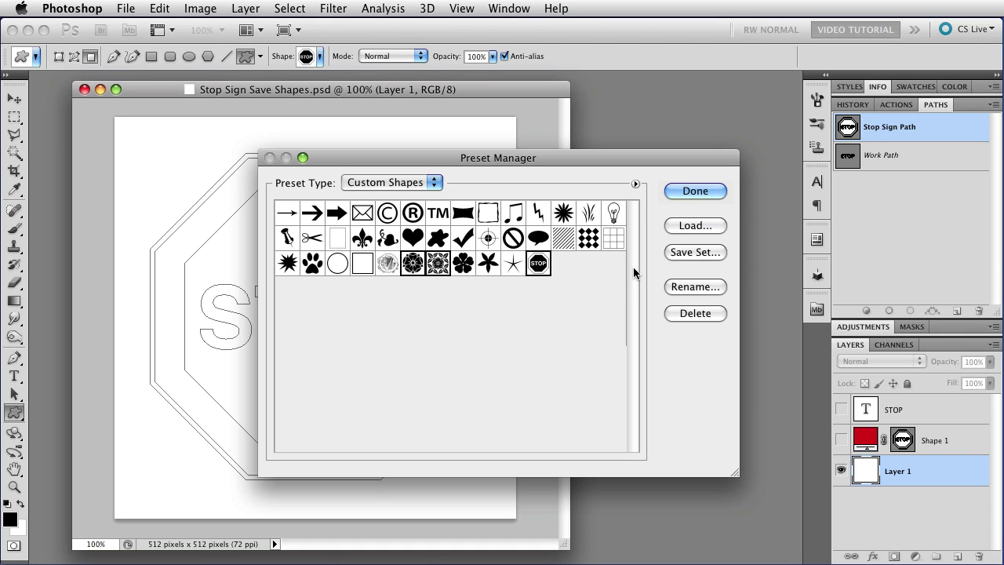
pyautogui.click(667, 252)
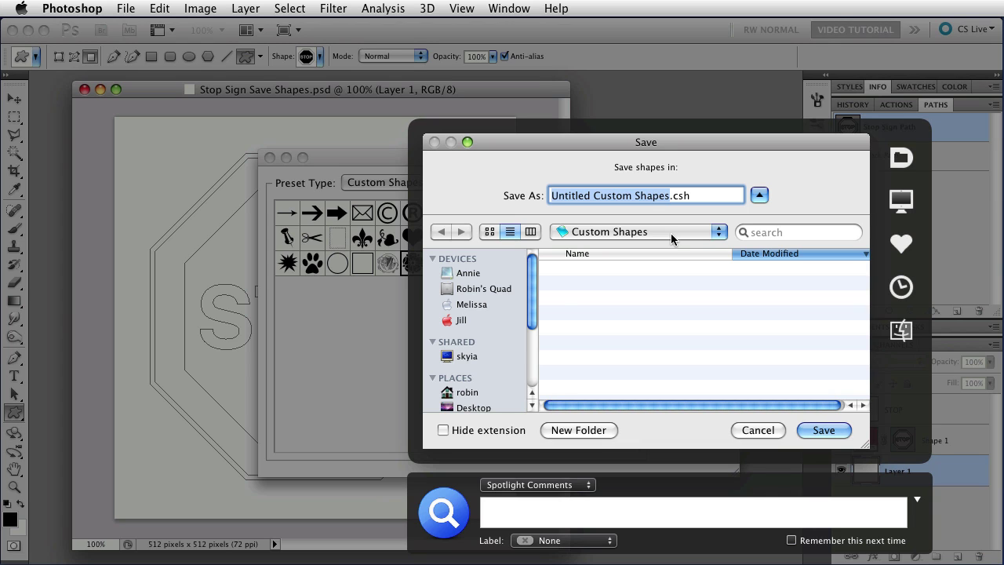
pyautogui.click(670, 233)
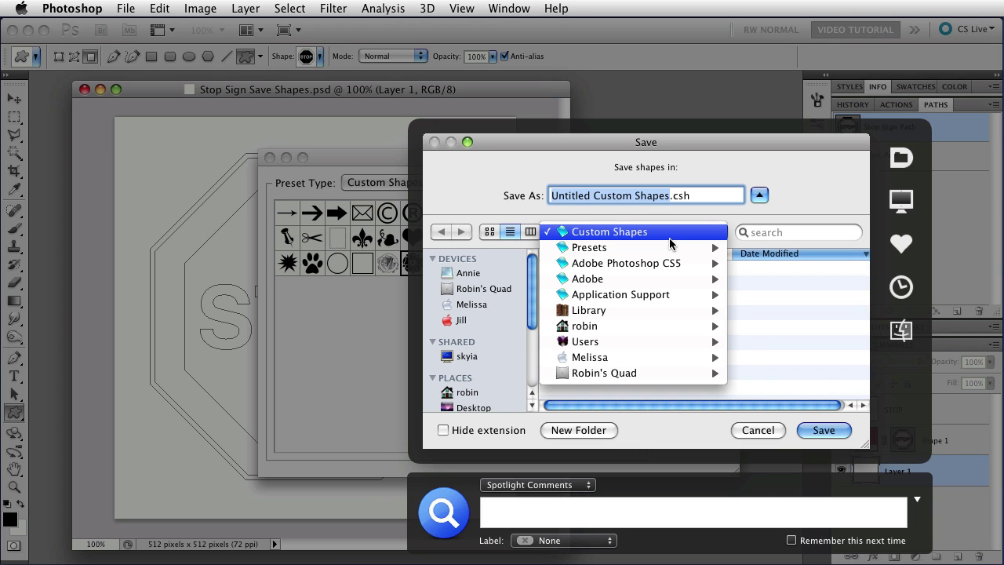
pyautogui.moveTo(670, 331)
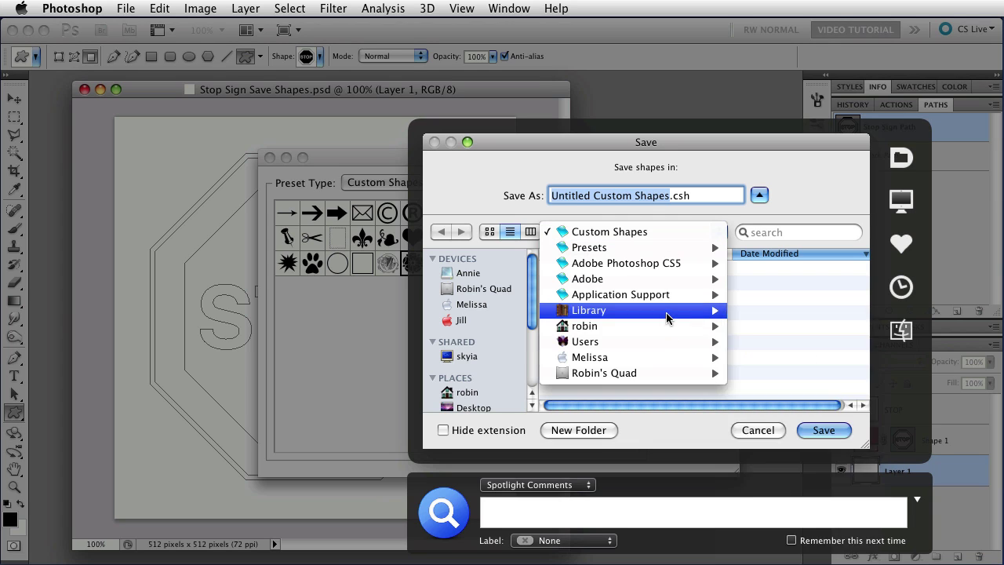
pyautogui.moveTo(671, 282)
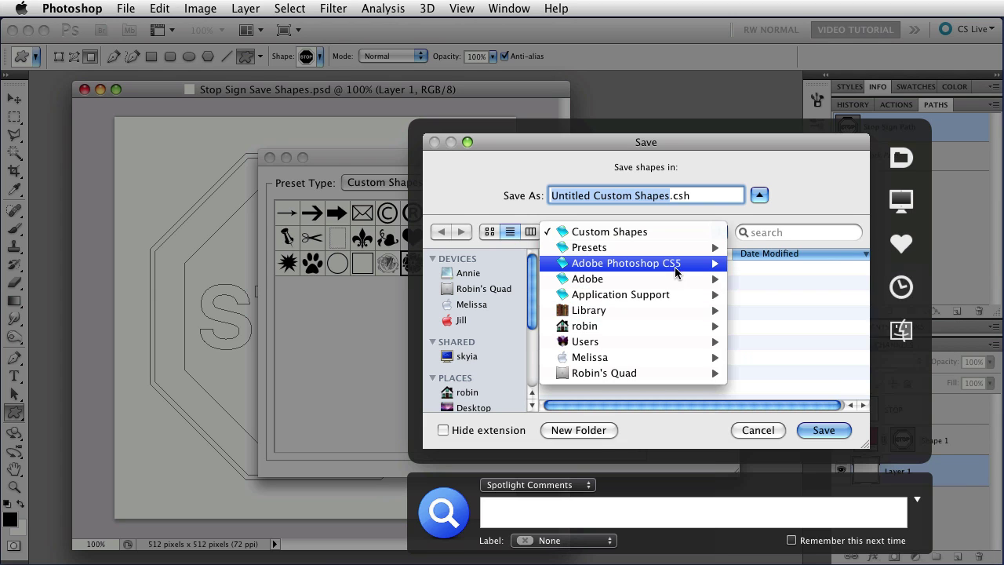
pyautogui.moveTo(678, 246)
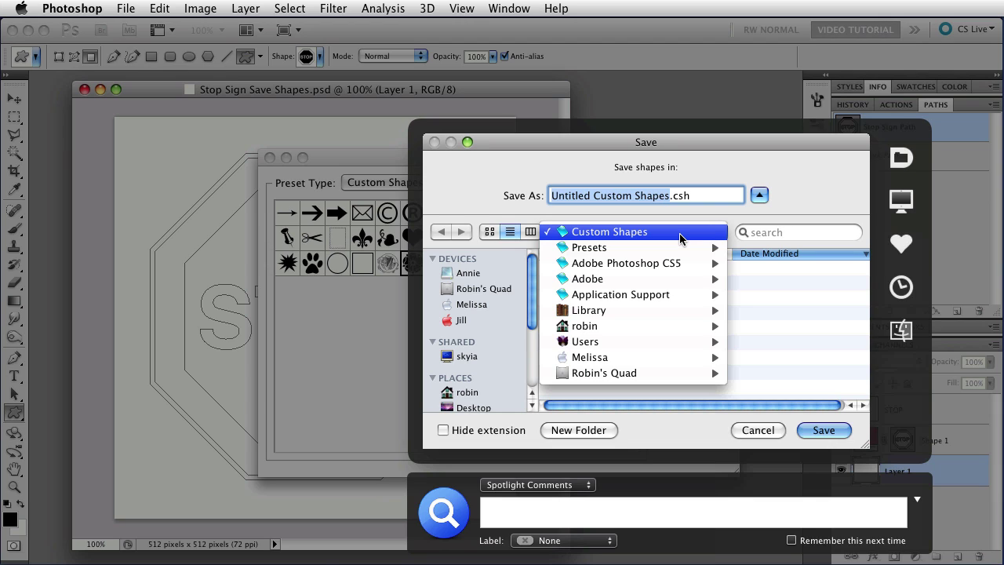
pyautogui.click(679, 233)
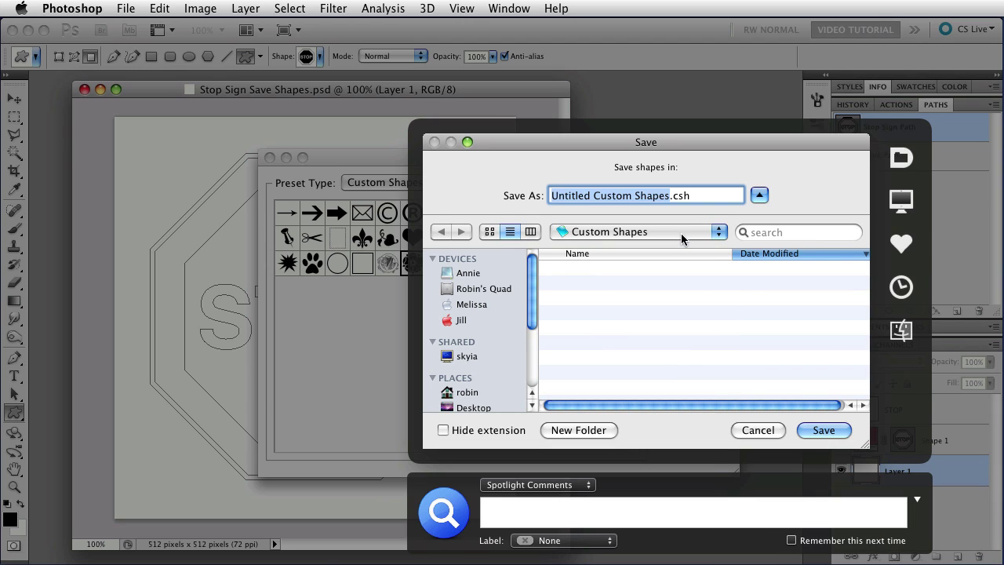
pyautogui.write('Stop ')
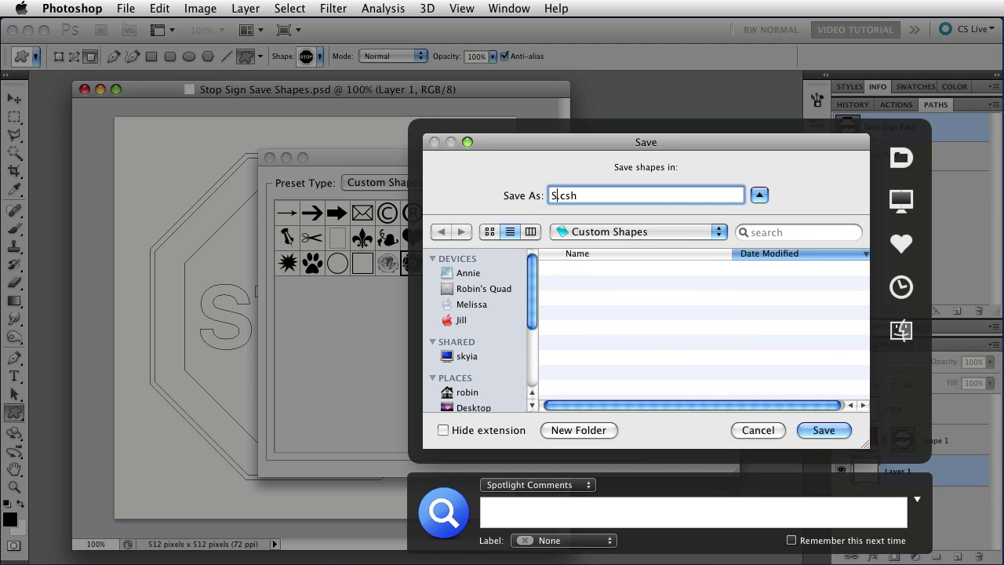
pyautogui.write('Test')
pyautogui.click(816, 431)
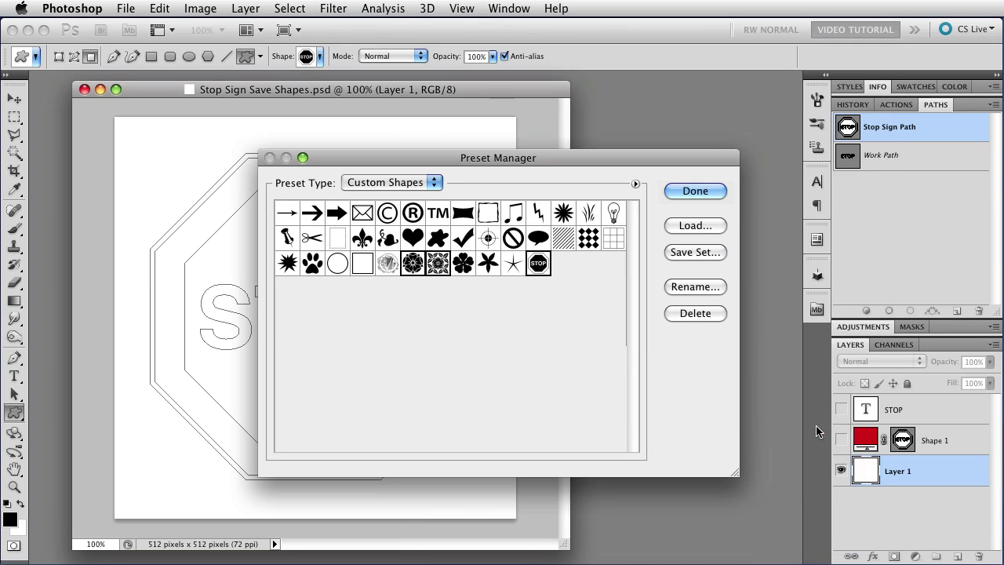
# - Close the Preset Manager, check the Shape picker's set list, then quit Photoshop
pyautogui.click(703, 193)
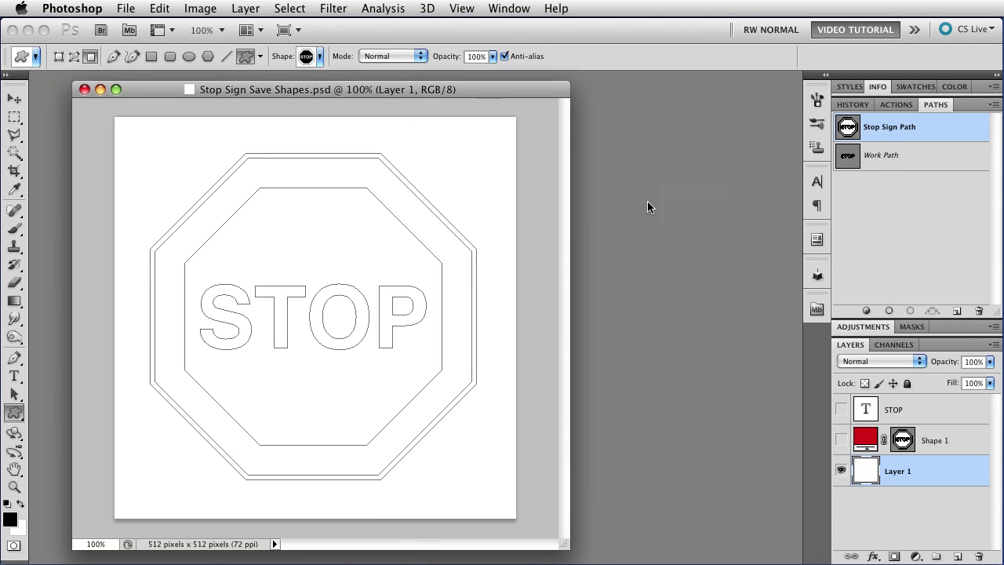
pyautogui.click(318, 57)
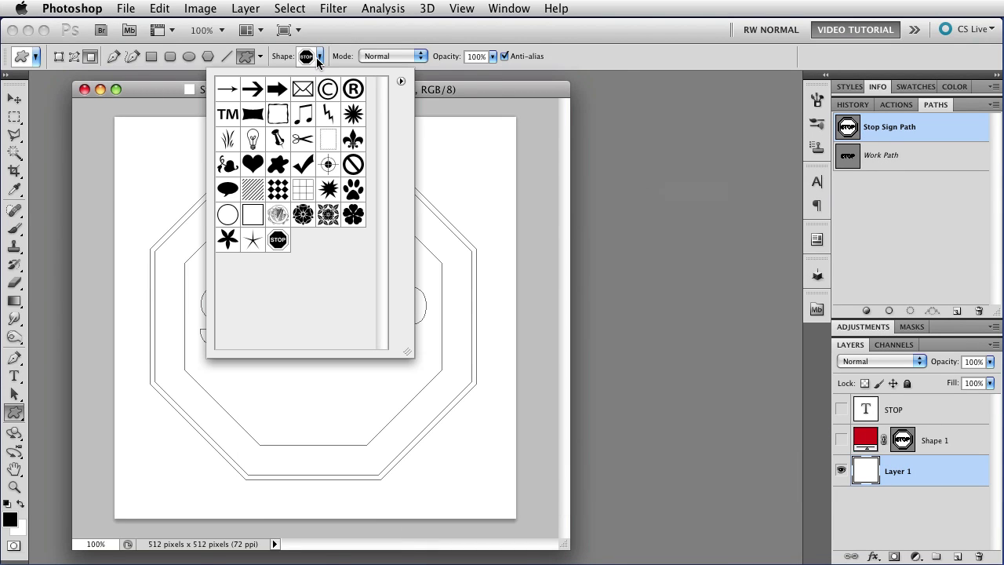
pyautogui.click(400, 81)
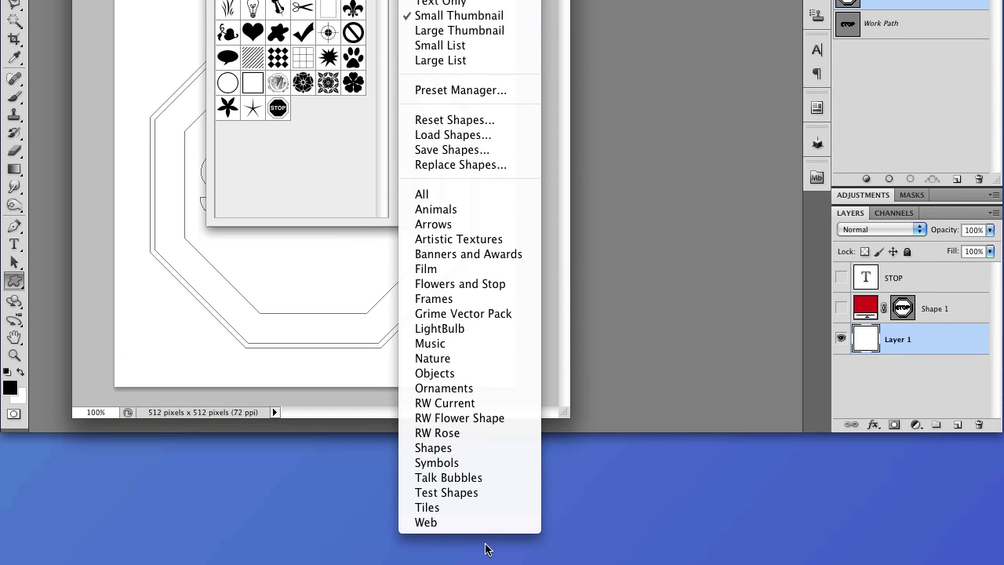
pyautogui.click(612, 245)
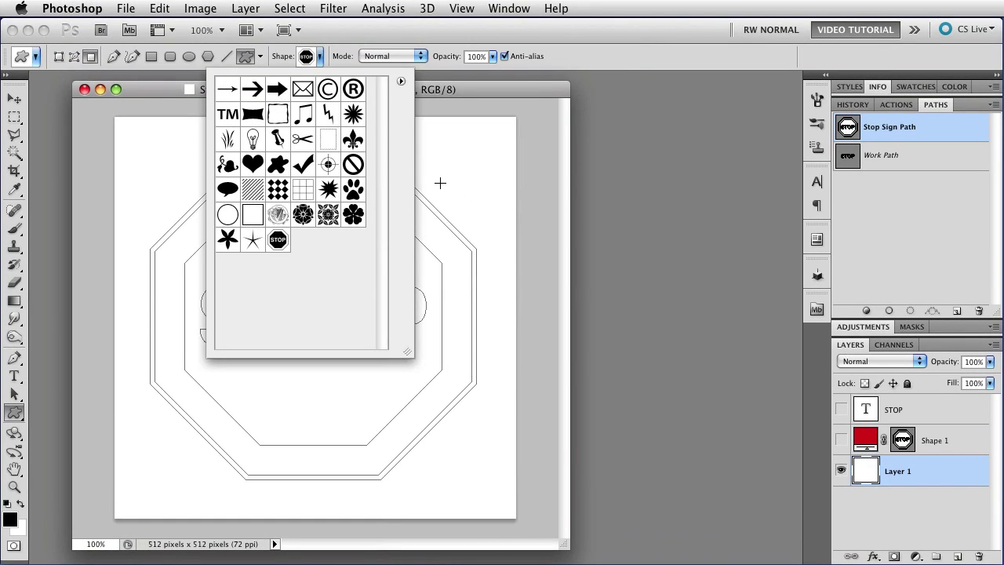
pyautogui.click(535, 75)
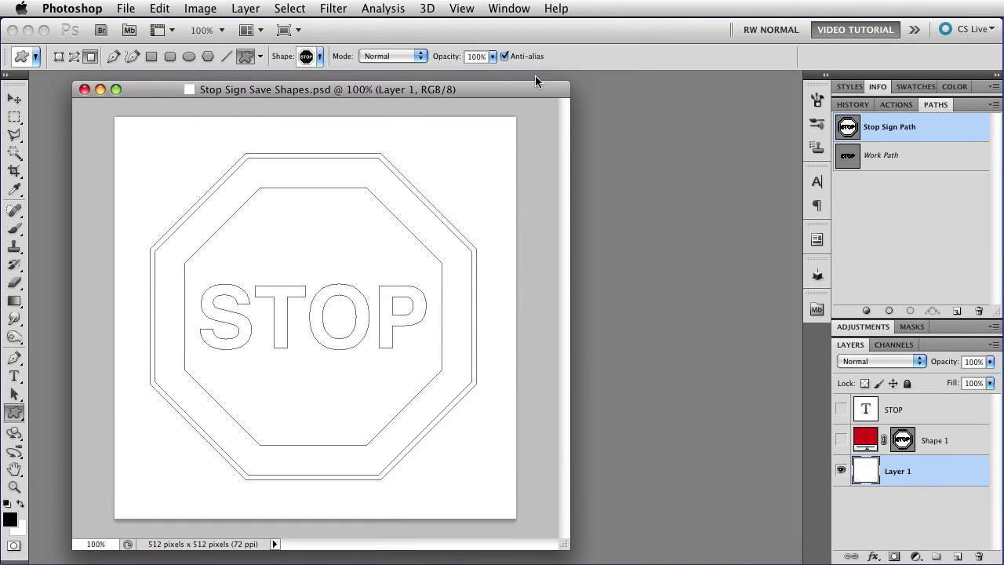
pyautogui.click(88, 9)
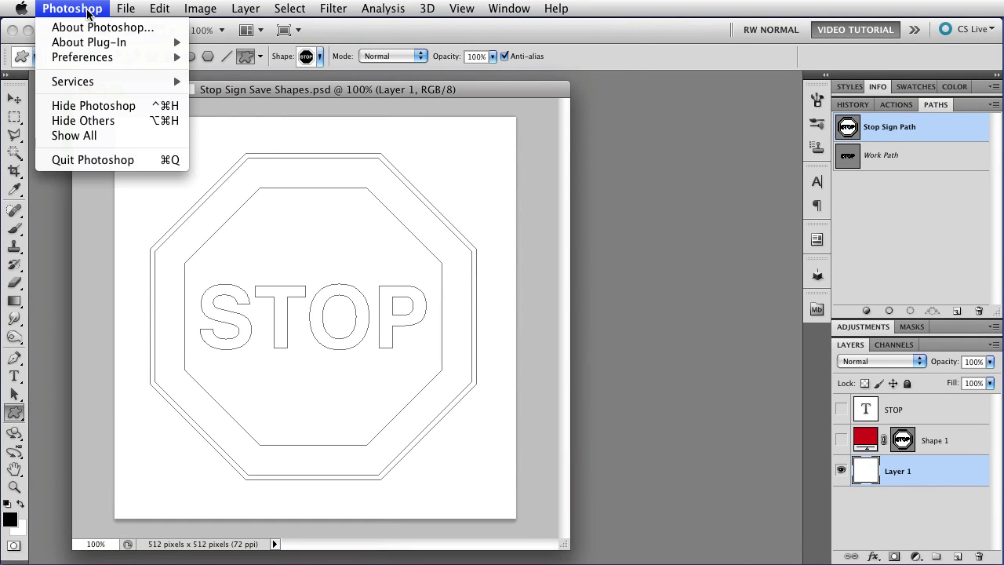
pyautogui.click(107, 167)
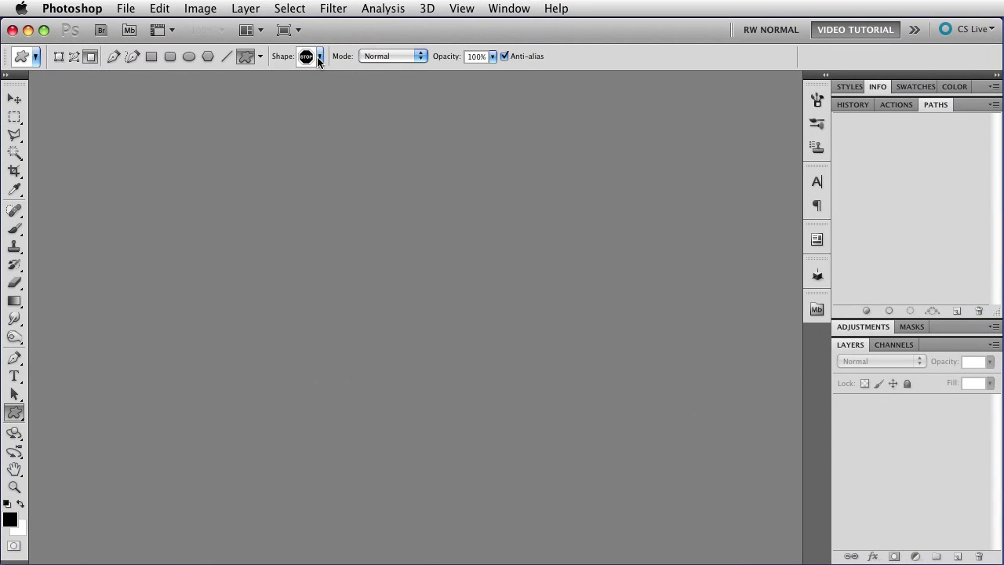
# - After relaunch, reopen the Shape picker's flyout menu listing the shape sets including Stop Test
pyautogui.click(319, 57)
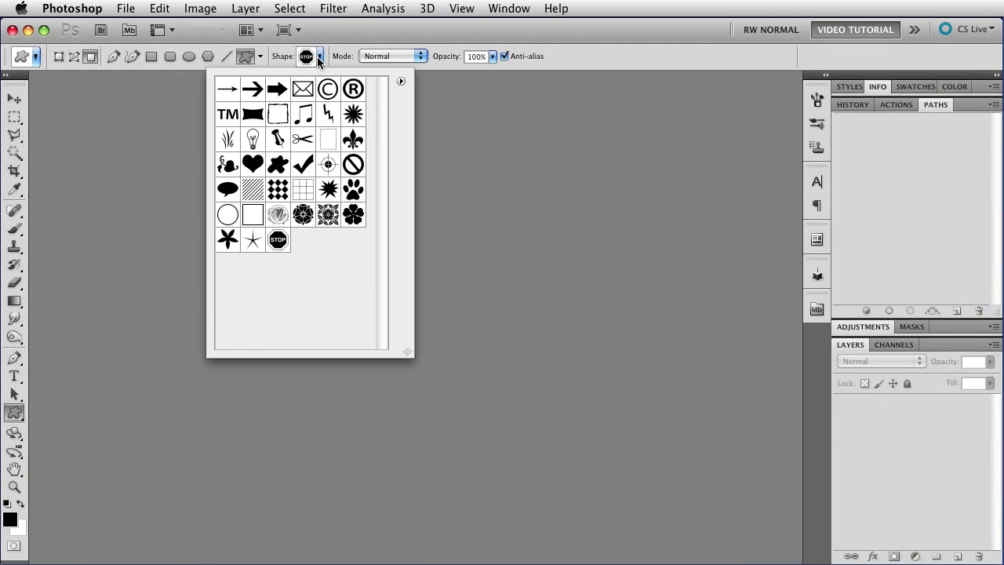
pyautogui.click(396, 79)
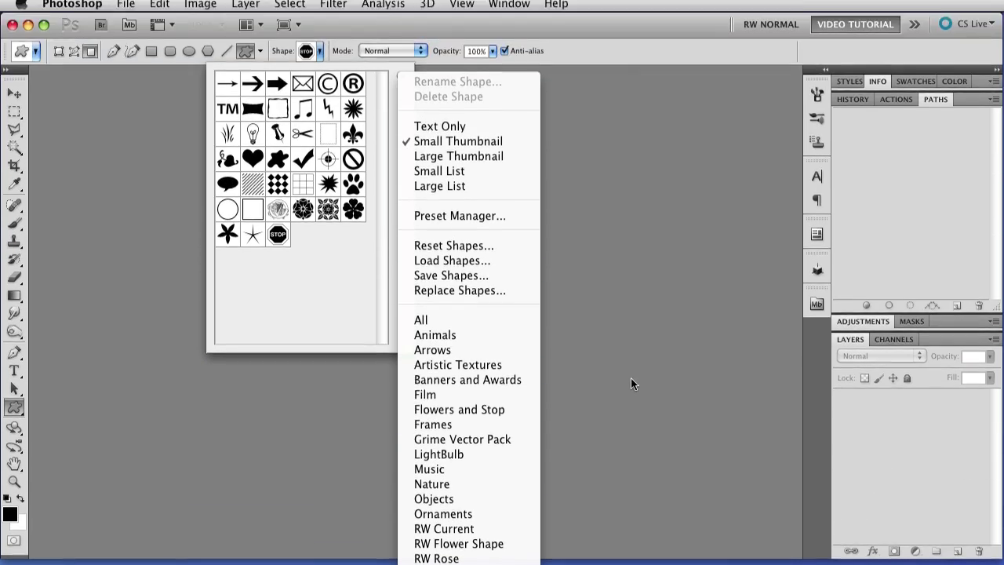
pyautogui.click(630, 249)
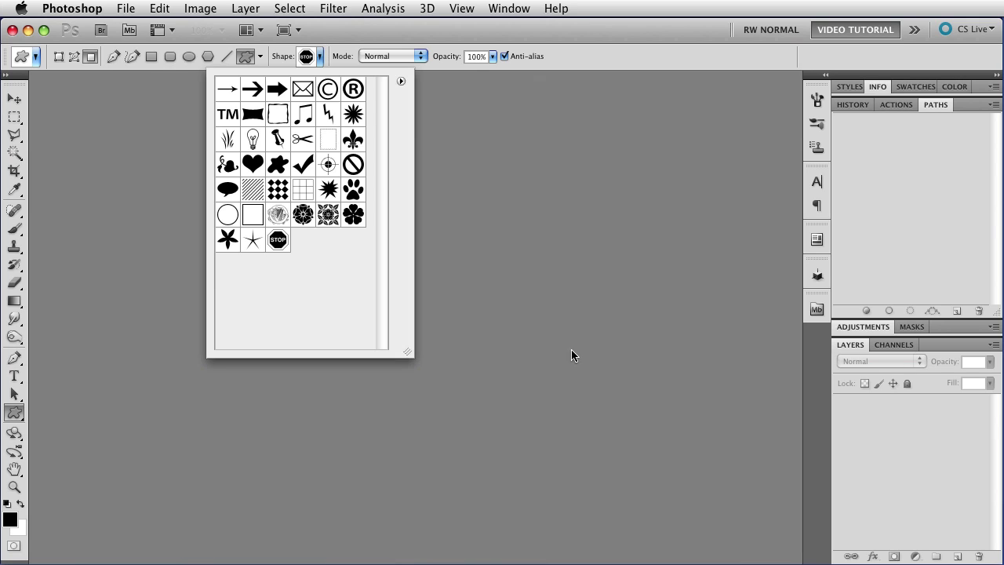
pyautogui.click(401, 81)
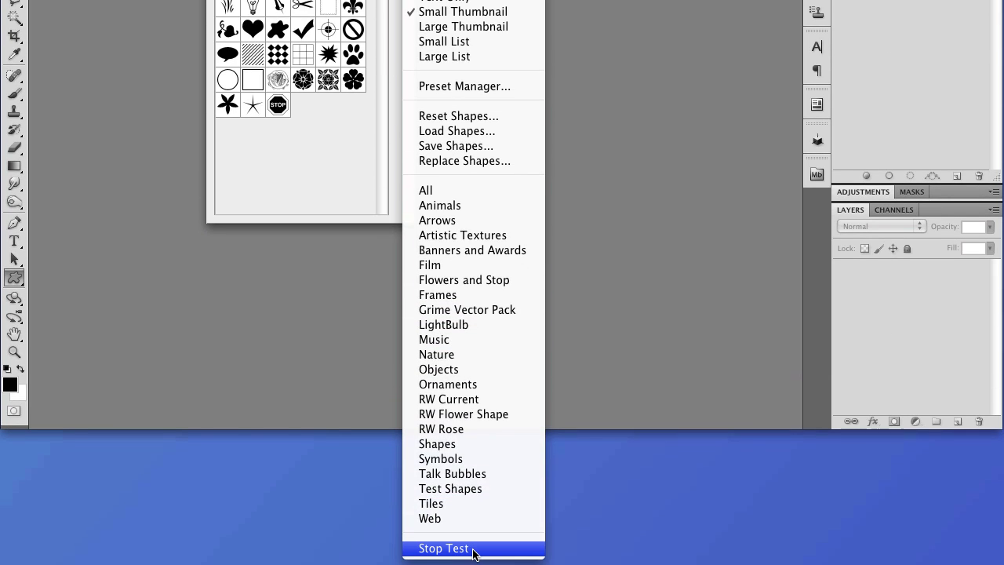
# - Load the Stop Test set and append its STOP and rose shapes to the current ones
pyautogui.click(473, 552)
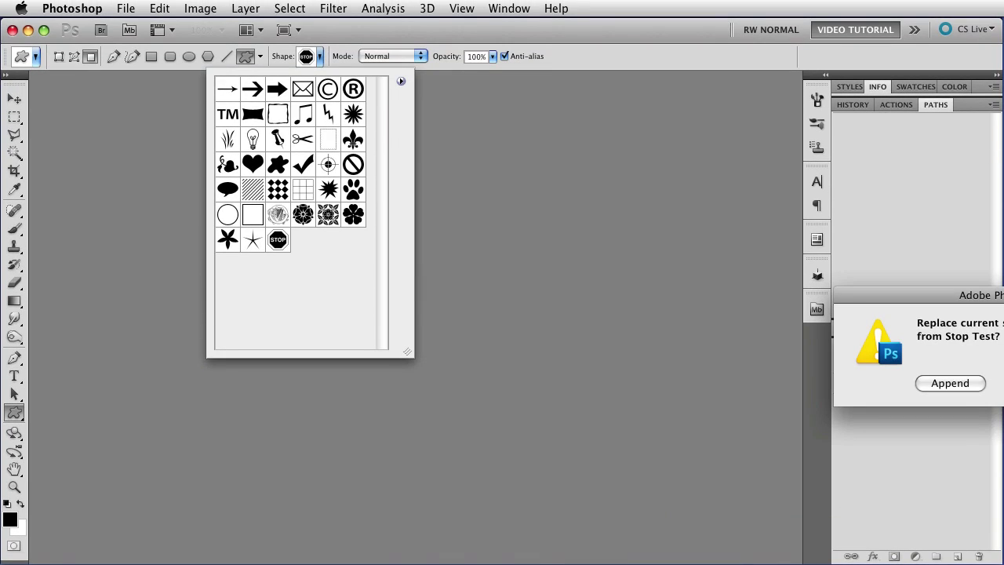
pyautogui.moveTo(1001, 299); pyautogui.dragTo(685, 221)
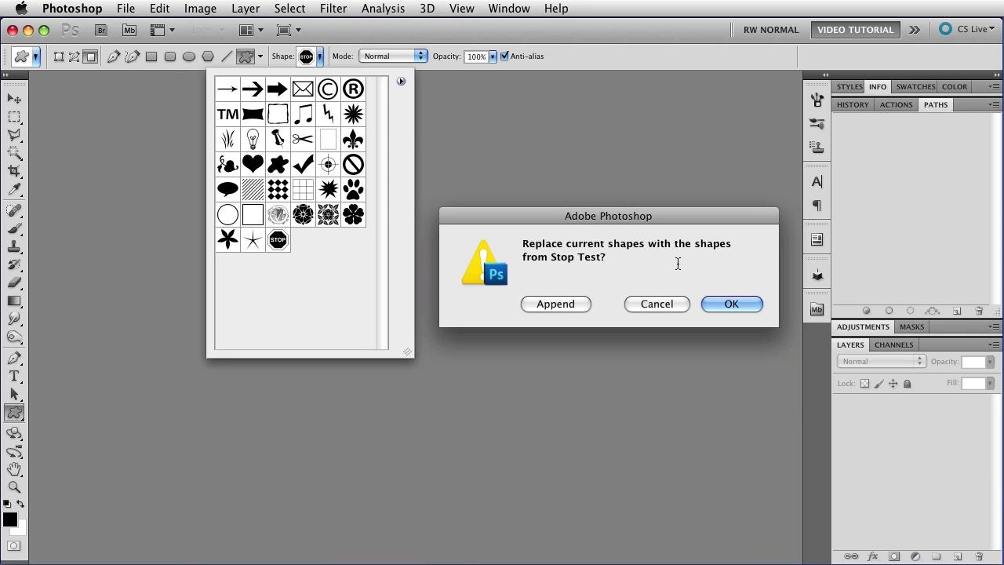
pyautogui.click(563, 307)
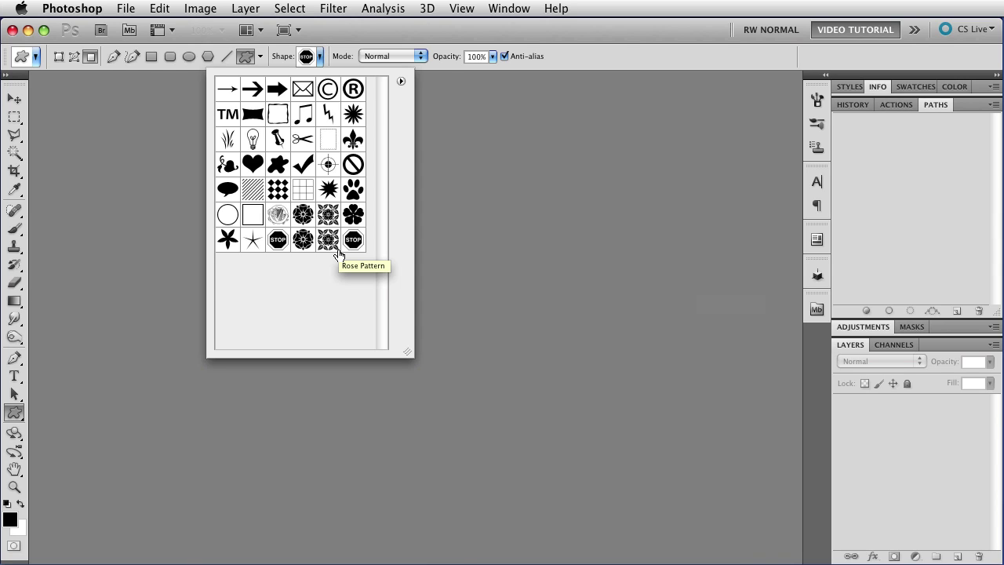
# - Load Recycle Shapes.csh from Desktop > RW Custom Shapes, appending its recycling symbols after the STOP shapes
pyautogui.click(401, 80)
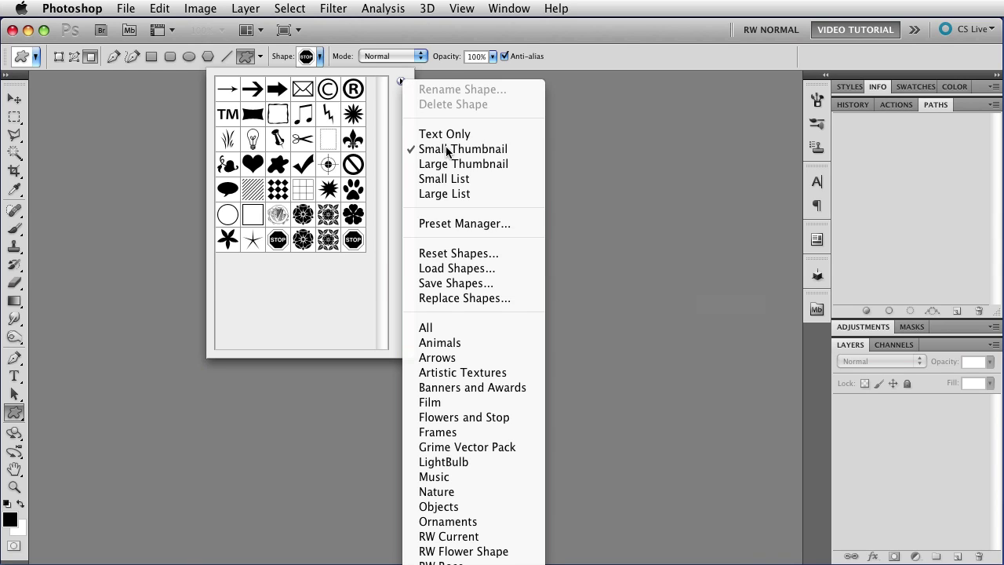
pyautogui.click(499, 272)
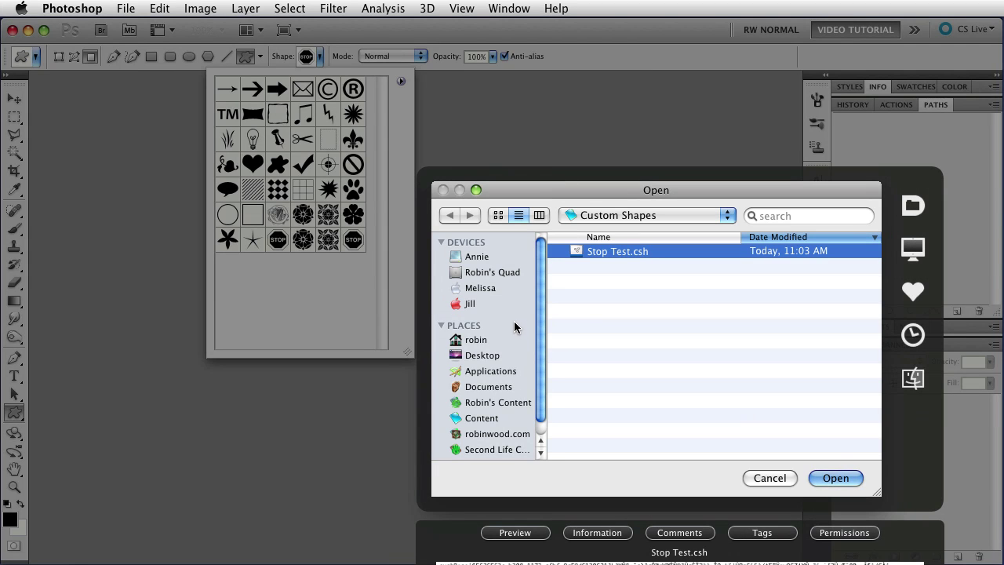
pyautogui.click(485, 358)
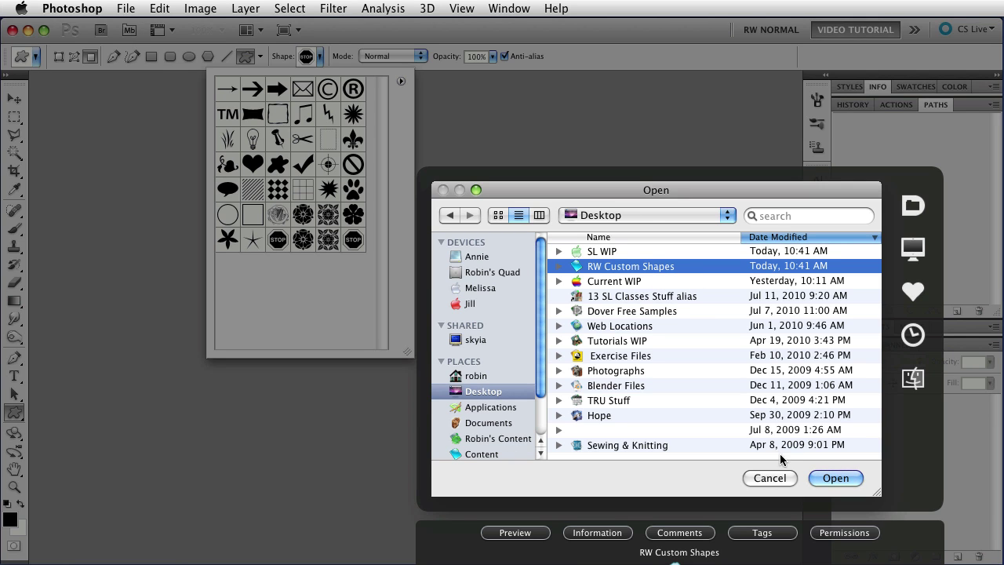
pyautogui.press('Return')
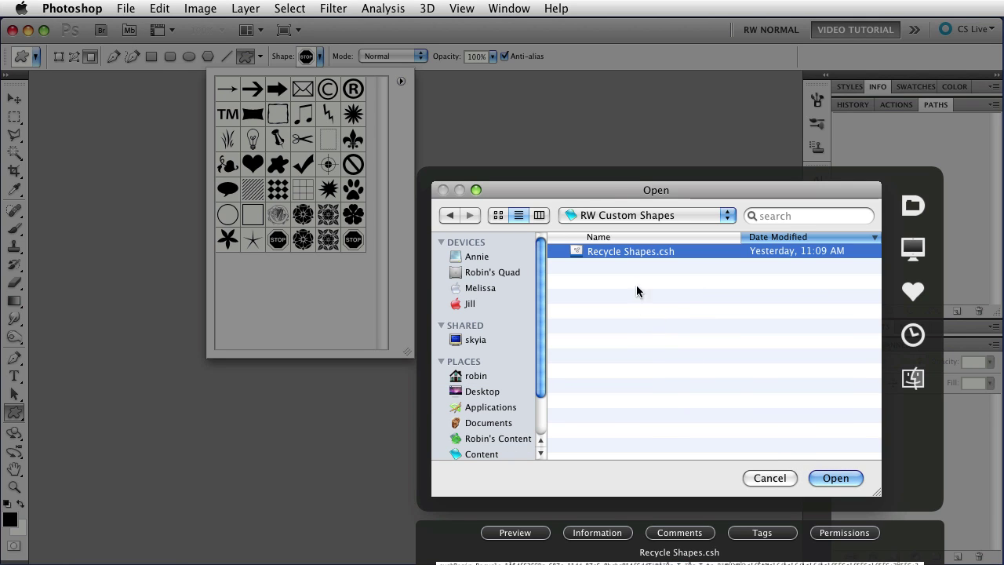
pyautogui.click(832, 478)
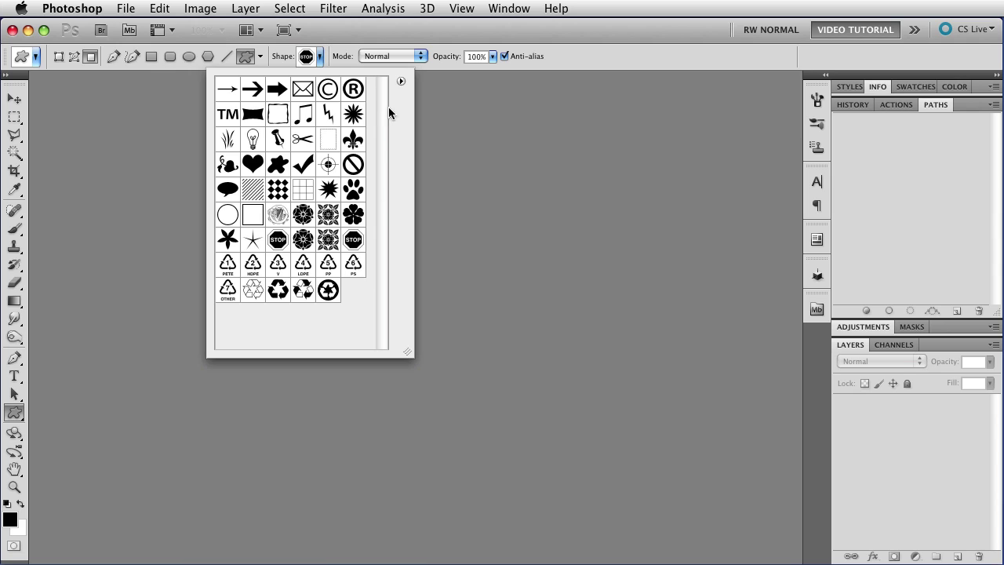
# - Save all current shapes, including the recycling symbols, as Current.csh in the Custom Shapes folder
pyautogui.click(401, 82)
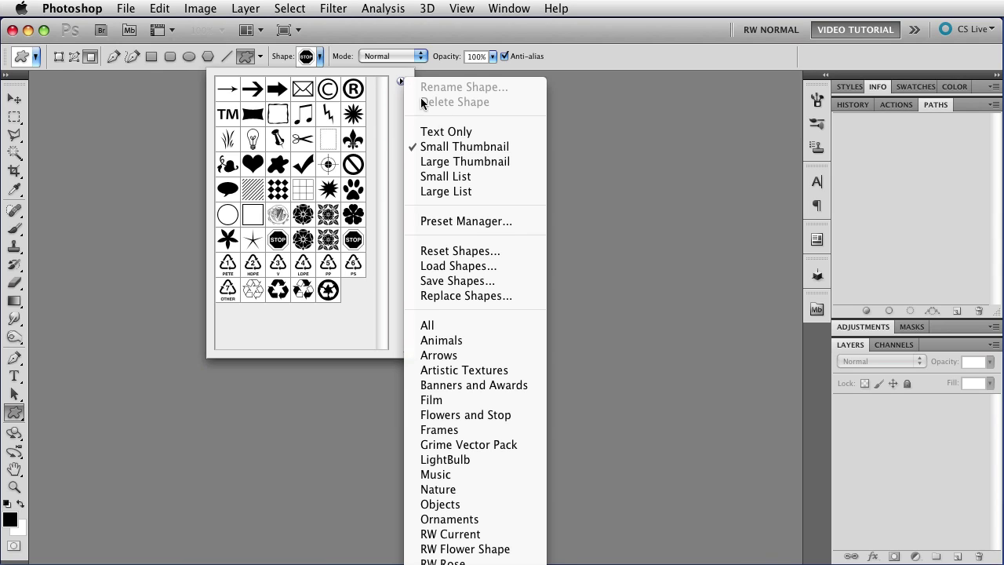
pyautogui.click(504, 283)
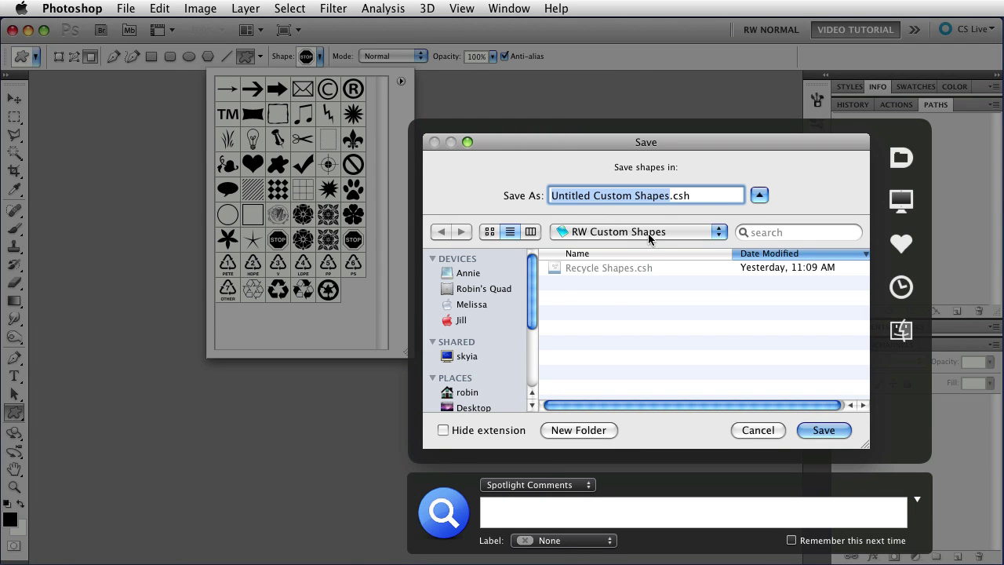
pyautogui.click(648, 233)
pyautogui.click(748, 216)
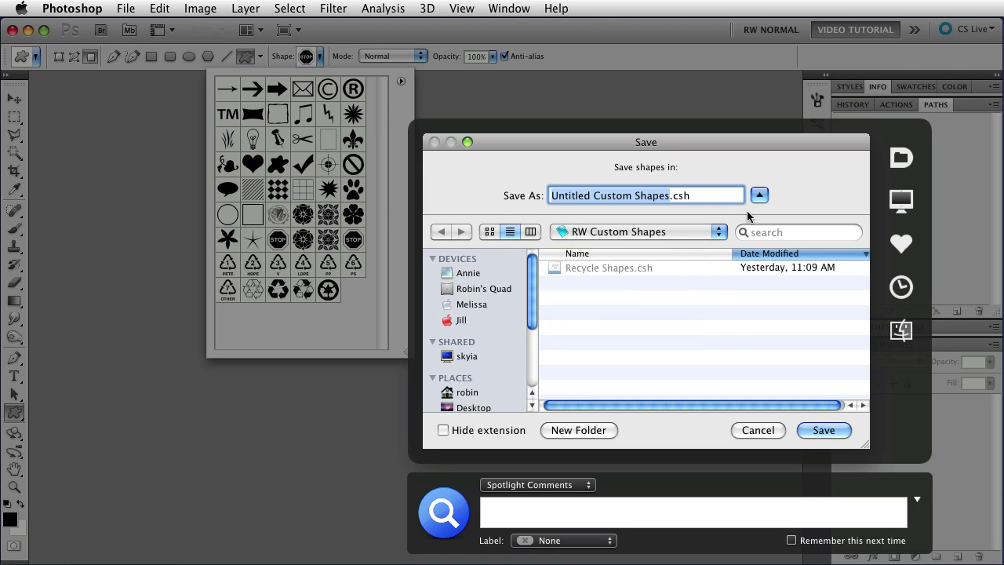
pyautogui.click(900, 288)
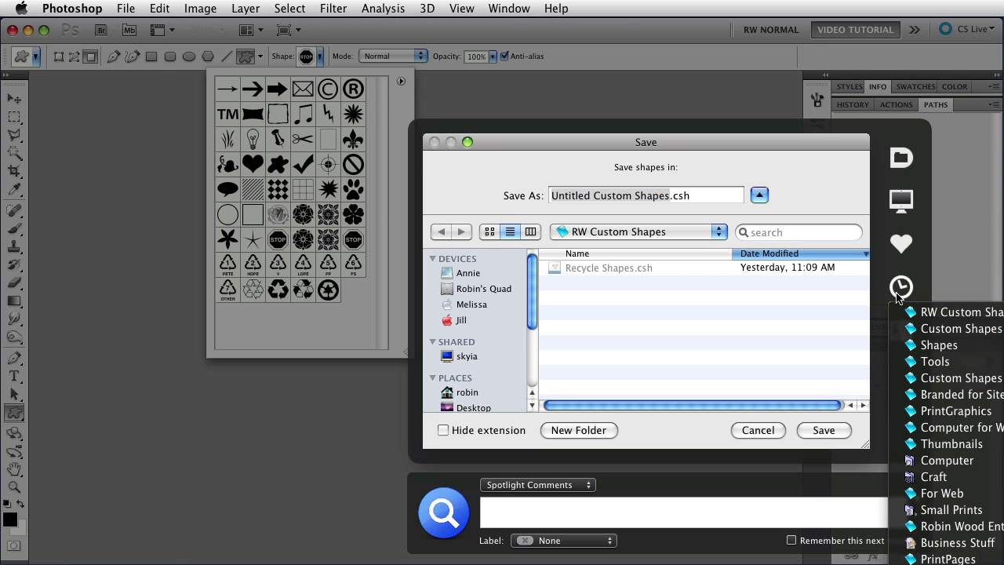
pyautogui.click(962, 329)
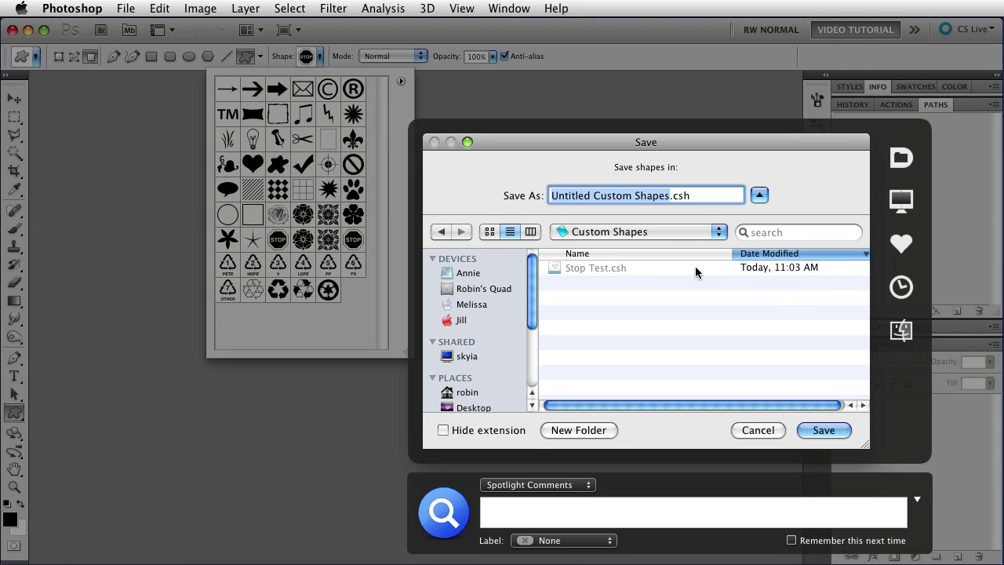
pyautogui.click(678, 233)
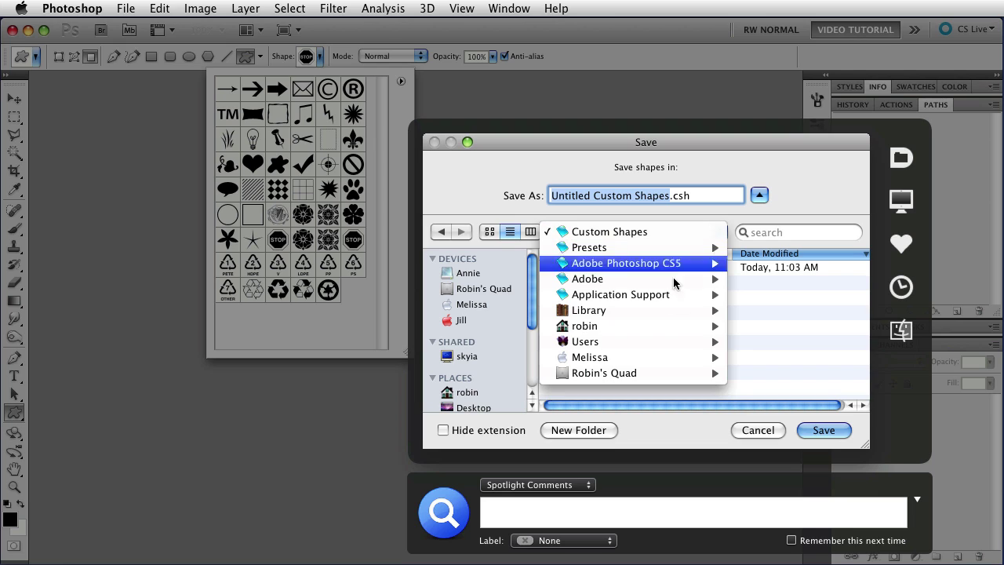
pyautogui.click(703, 213)
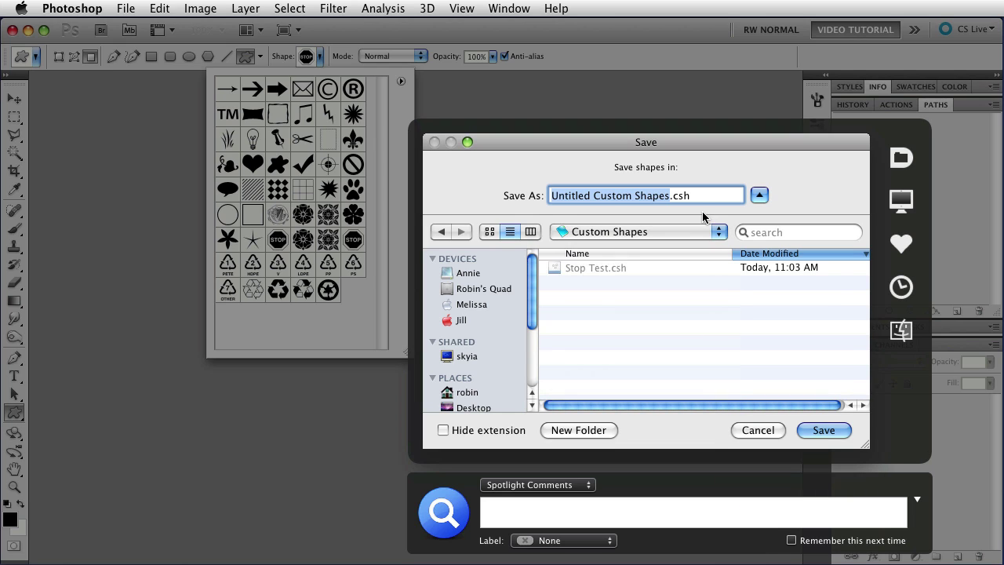
pyautogui.write('Current')
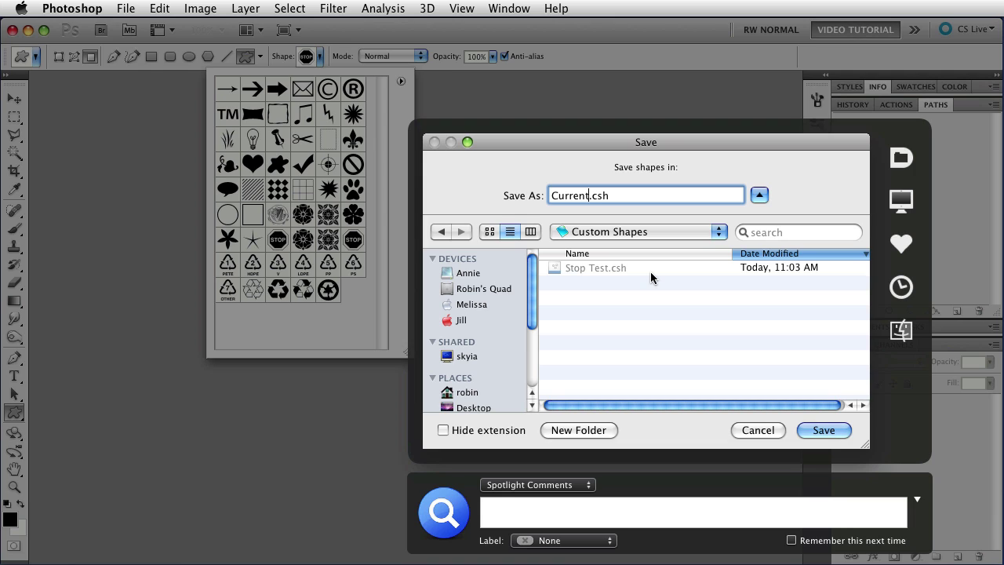
pyautogui.click(826, 430)
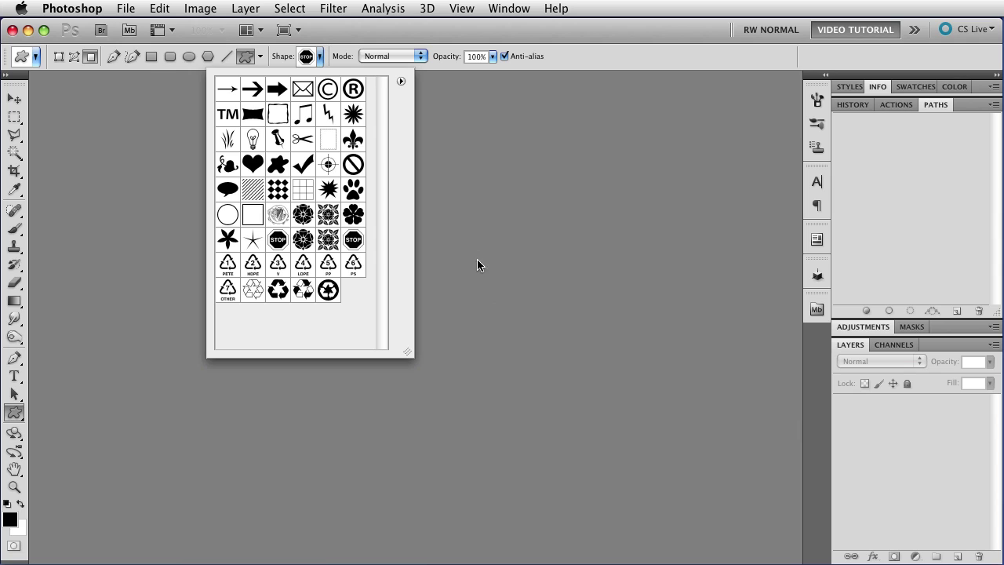
# - Reset the shape picker to the default shapes, replacing the STOP, rose and recycling shapes
pyautogui.click(400, 81)
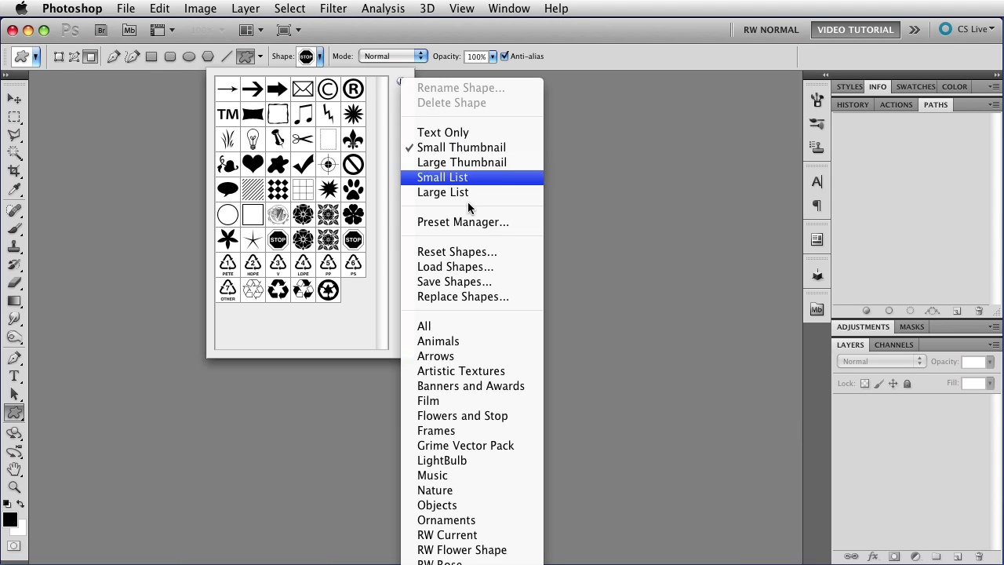
pyautogui.click(491, 252)
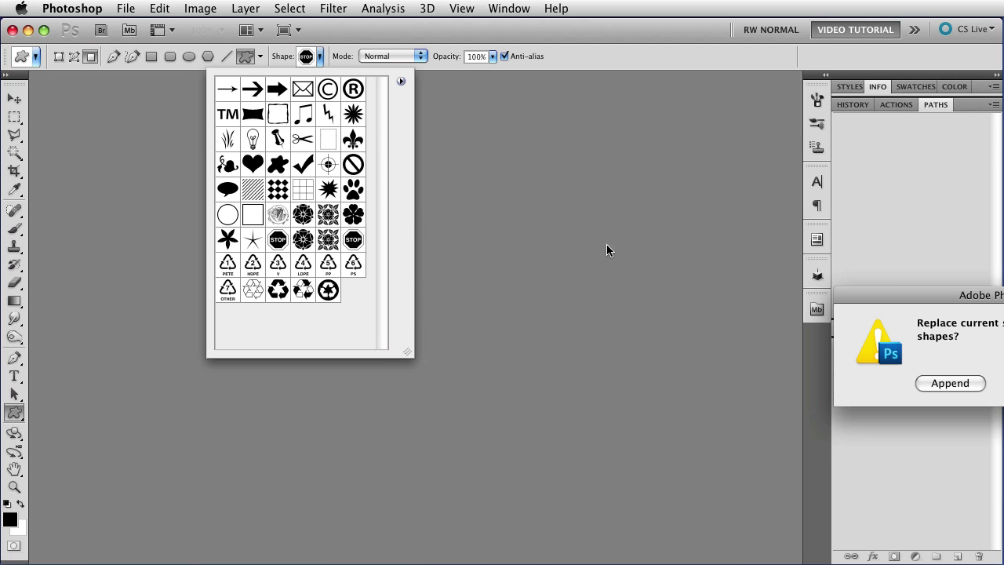
pyautogui.moveTo(887, 278); pyautogui.dragTo(486, 193)
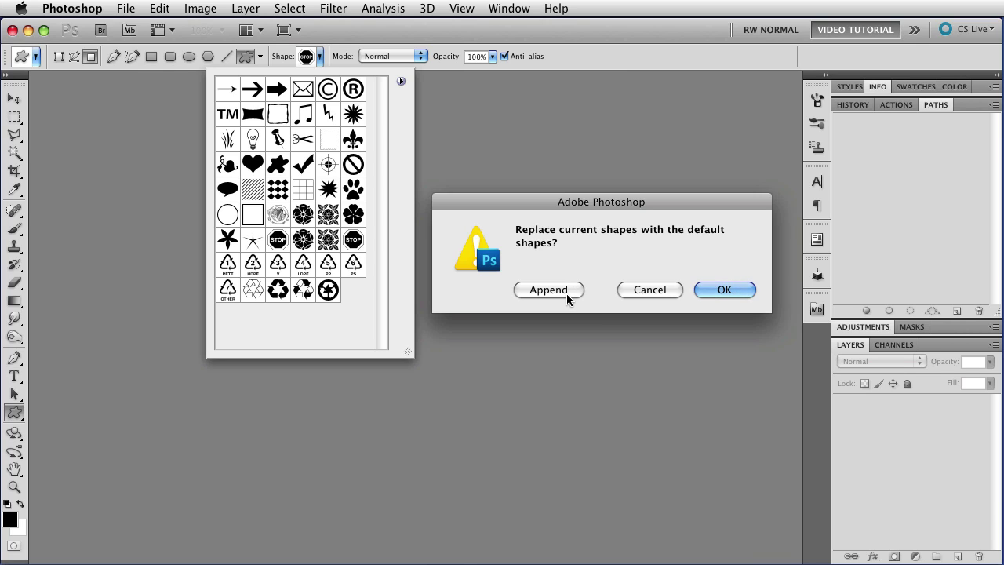
pyautogui.click(723, 289)
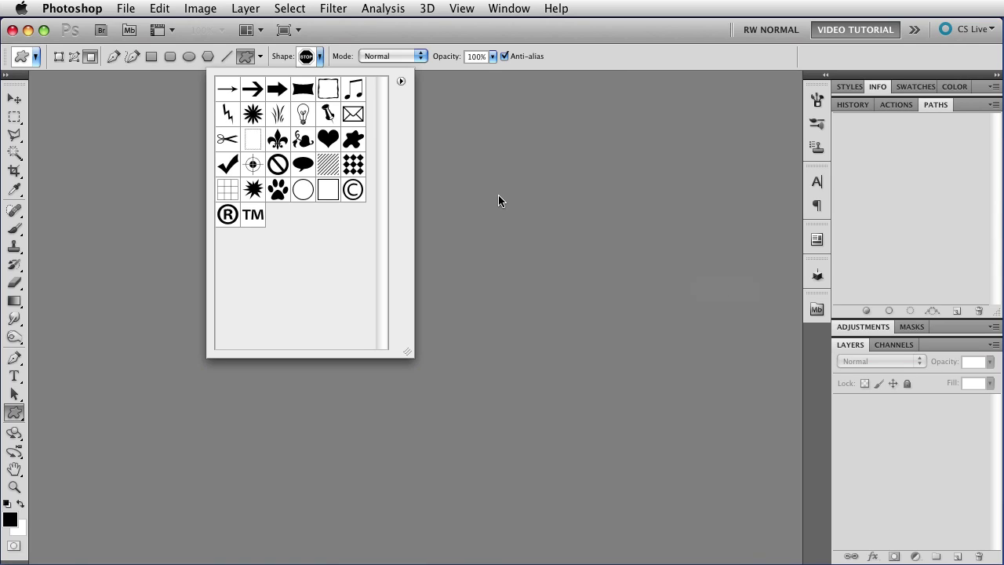
# - Replace the default shapes with the saved Current.csh set from the Custom Shapes folder
pyautogui.click(400, 82)
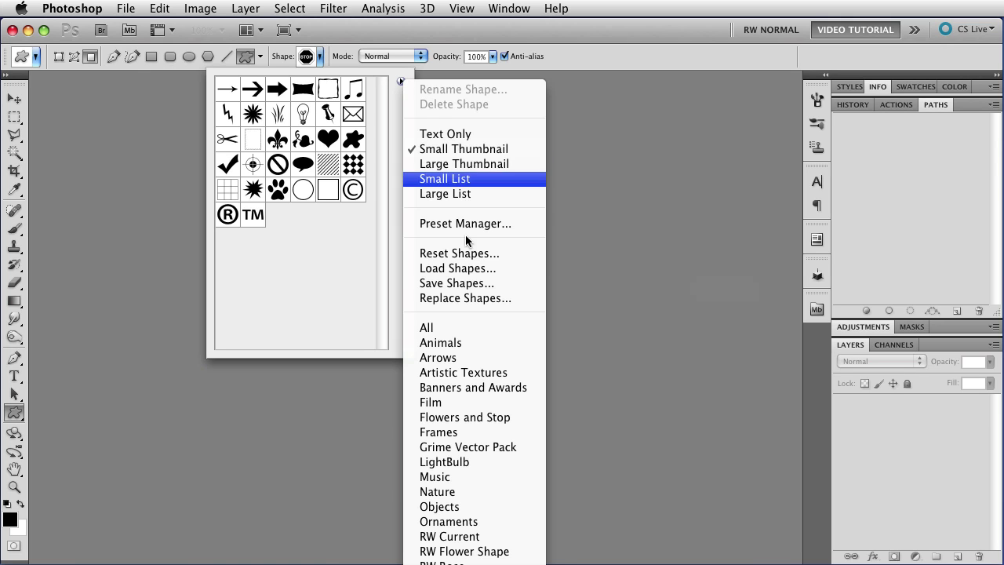
pyautogui.click(469, 298)
pyautogui.click(575, 266)
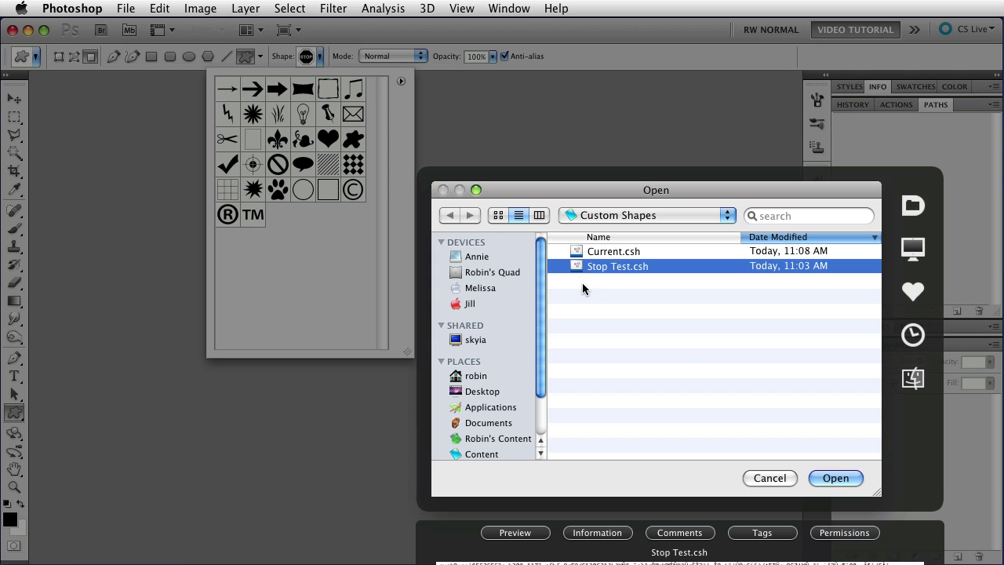
pyautogui.click(605, 253)
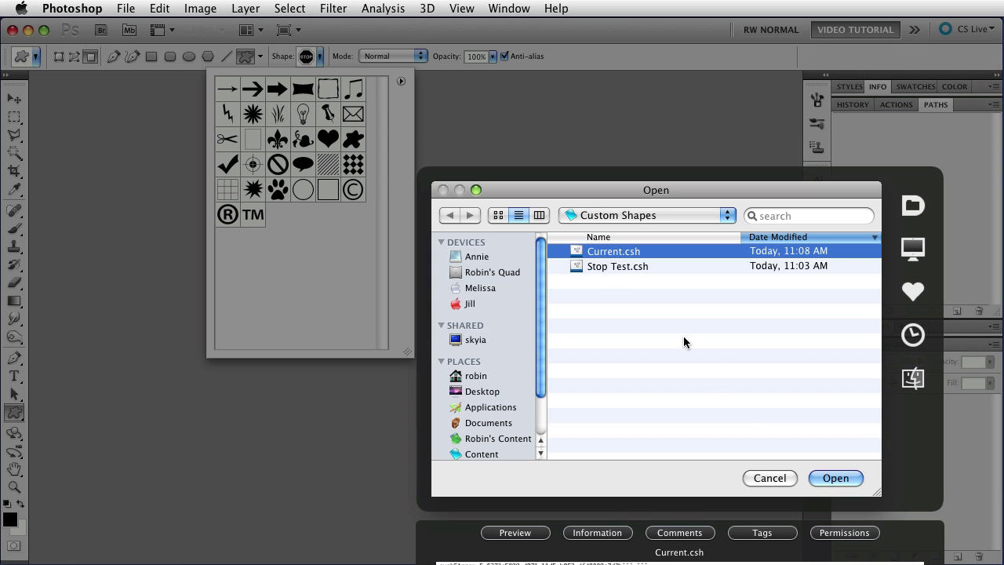
pyautogui.click(835, 478)
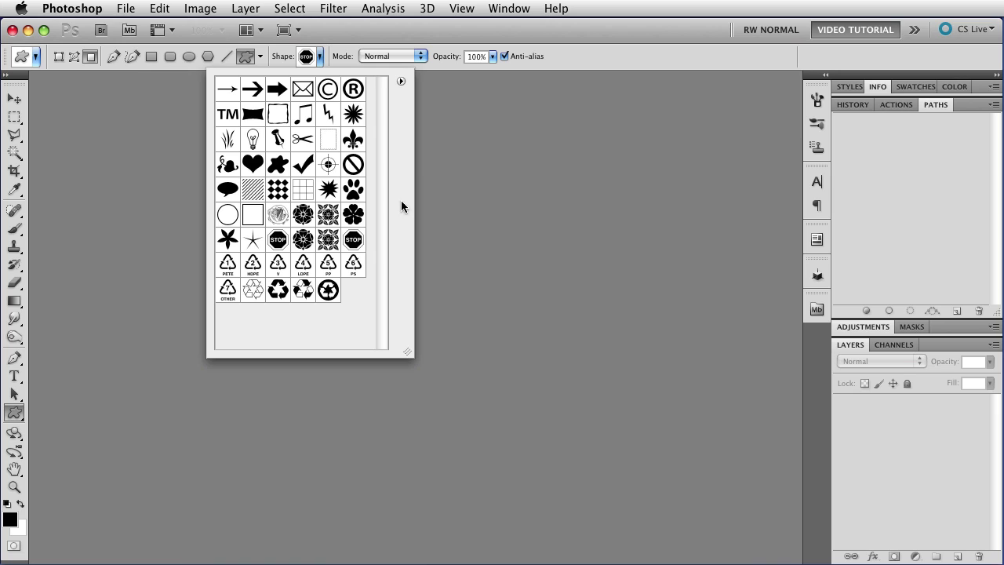
# - Delete both rose shapes in the seventh row so the two STOP signs sit side by side
pyautogui.click(306, 241)
pyautogui.click(401, 82)
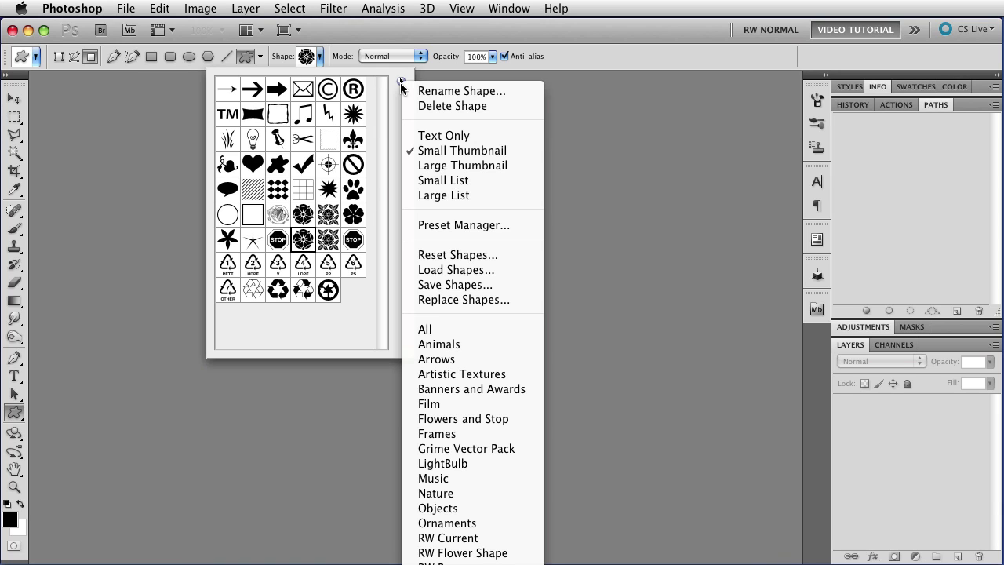
pyautogui.click(448, 106)
pyautogui.click(303, 239)
pyautogui.click(401, 82)
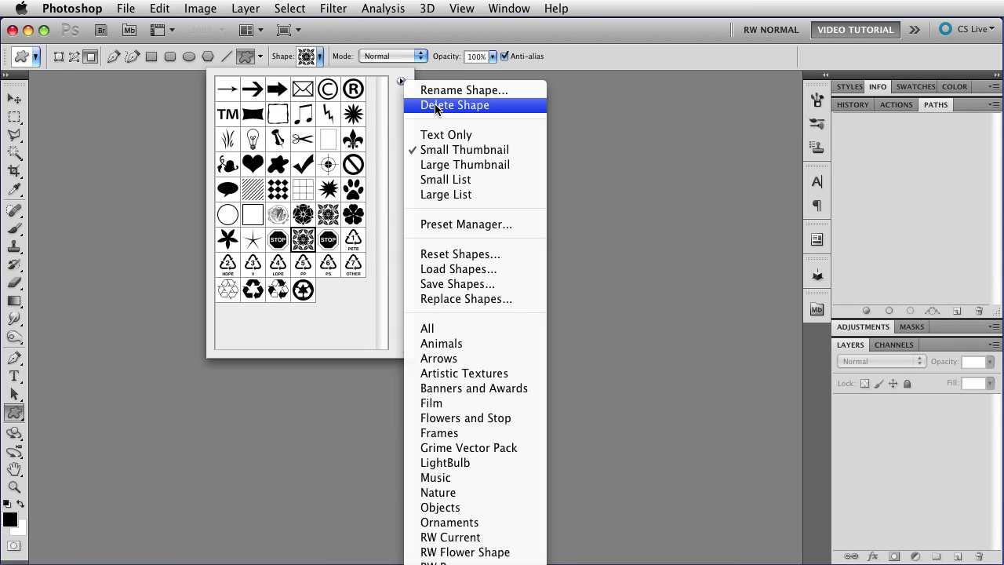
pyautogui.click(434, 103)
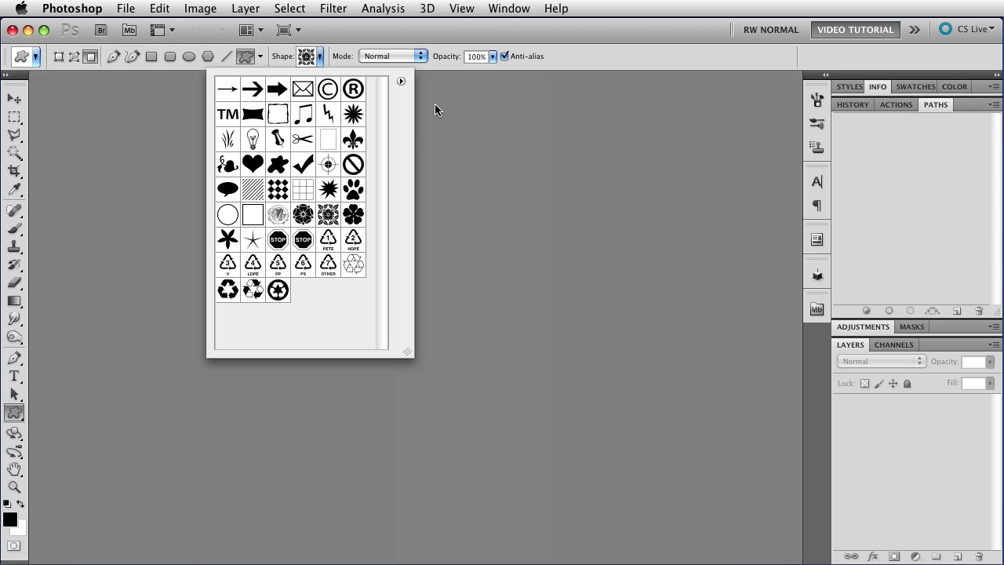